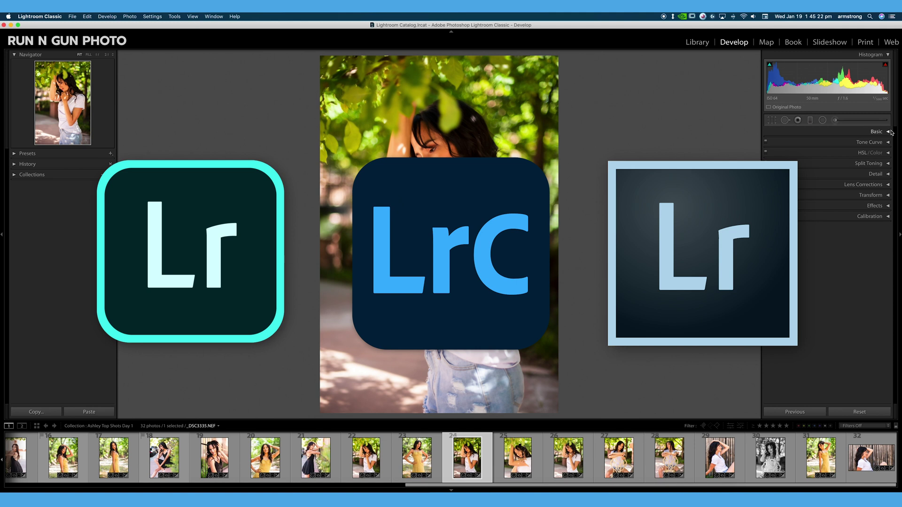
Expand and collapse the Basic adjustments, and compare the Library and Develop modules, ending in Develop.
click(770, 132)
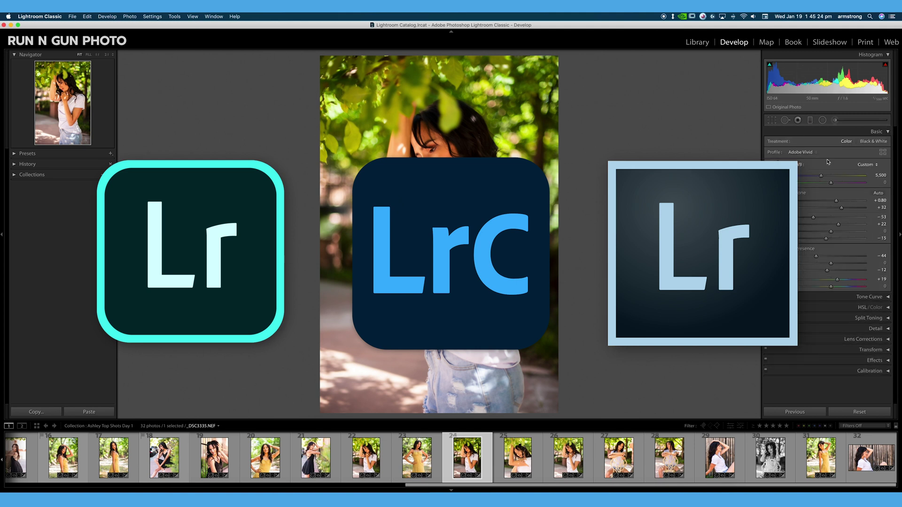
click(887, 132)
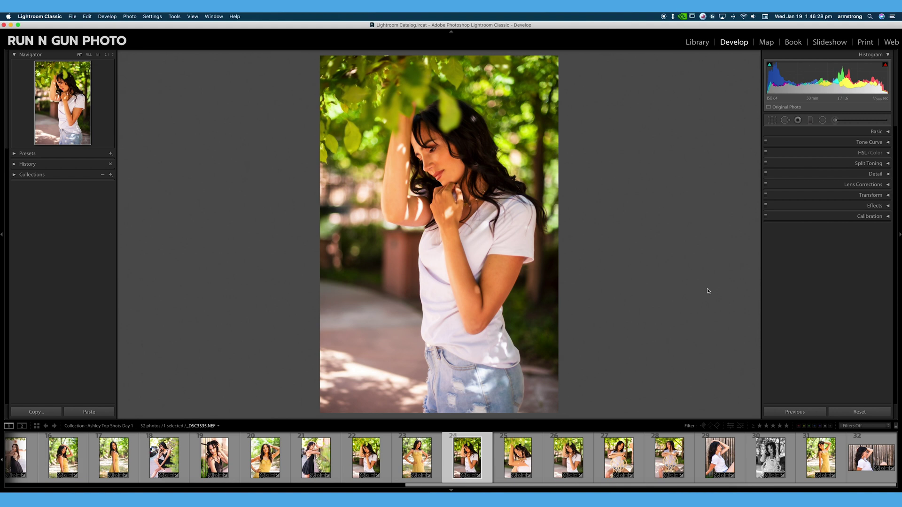
click(707, 44)
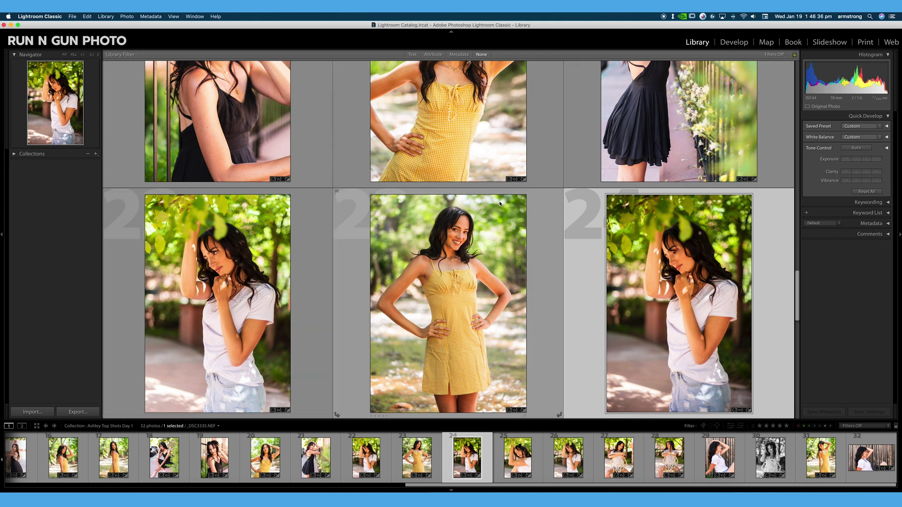
click(736, 42)
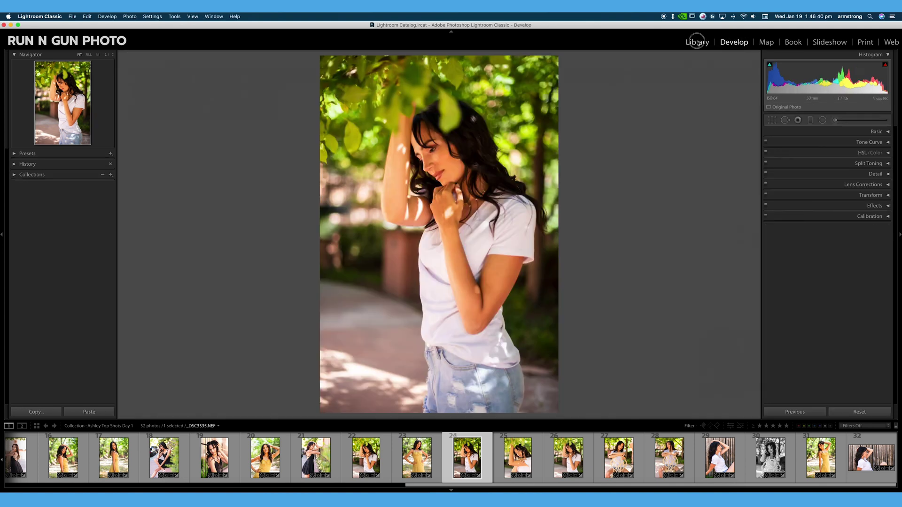
click(698, 43)
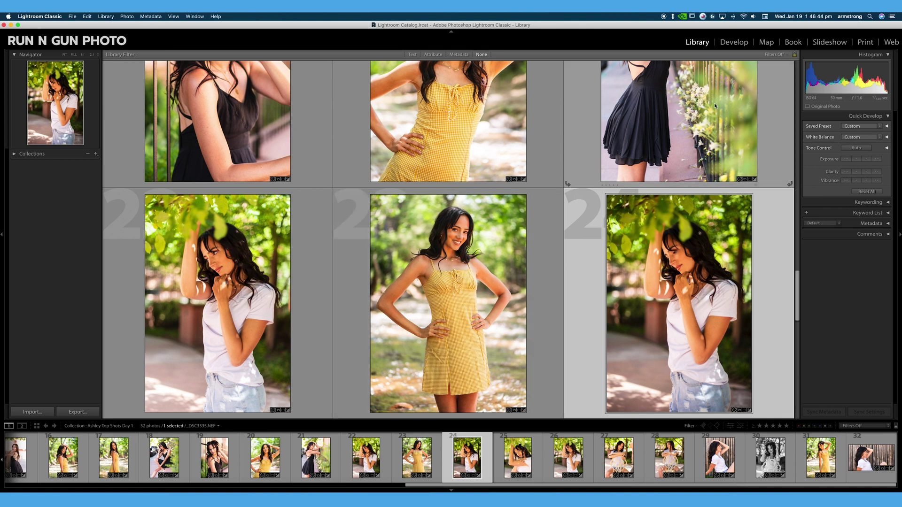
click(733, 43)
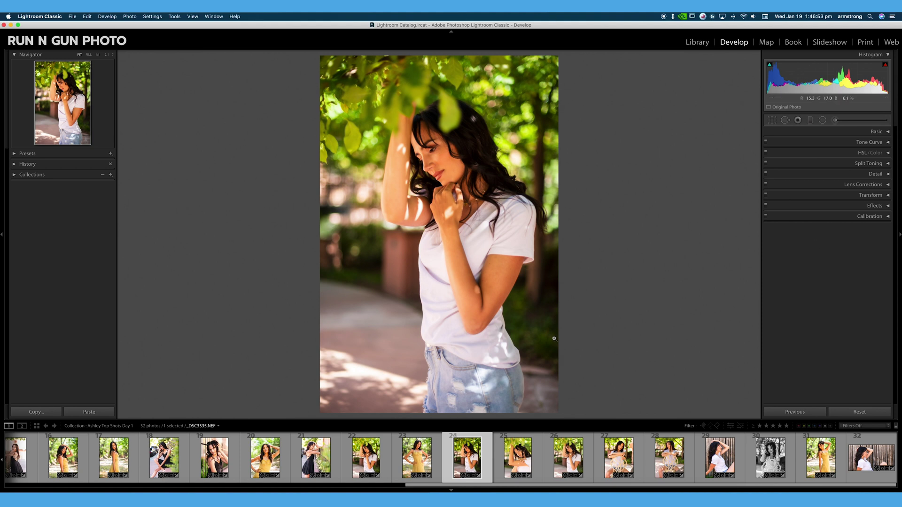
Look through the Map, Book, Slideshow and Web modules, and return to the Develop module.
click(767, 43)
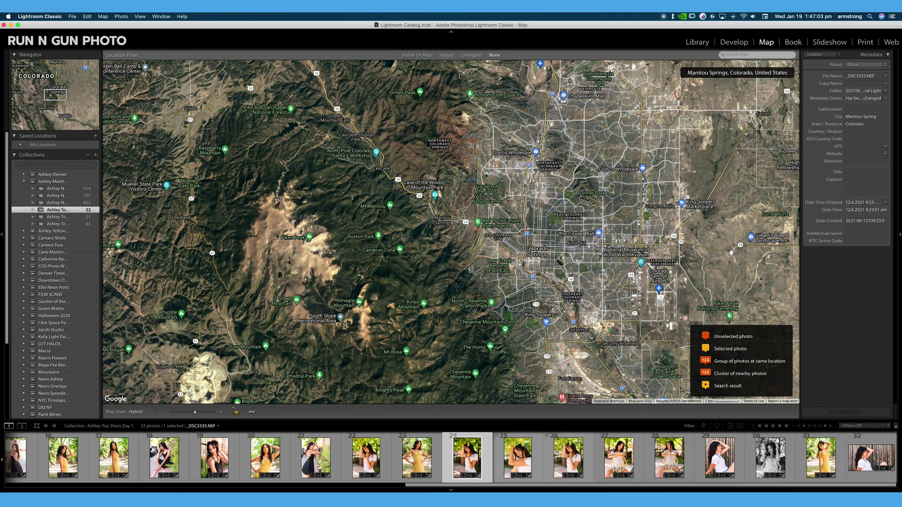
click(793, 43)
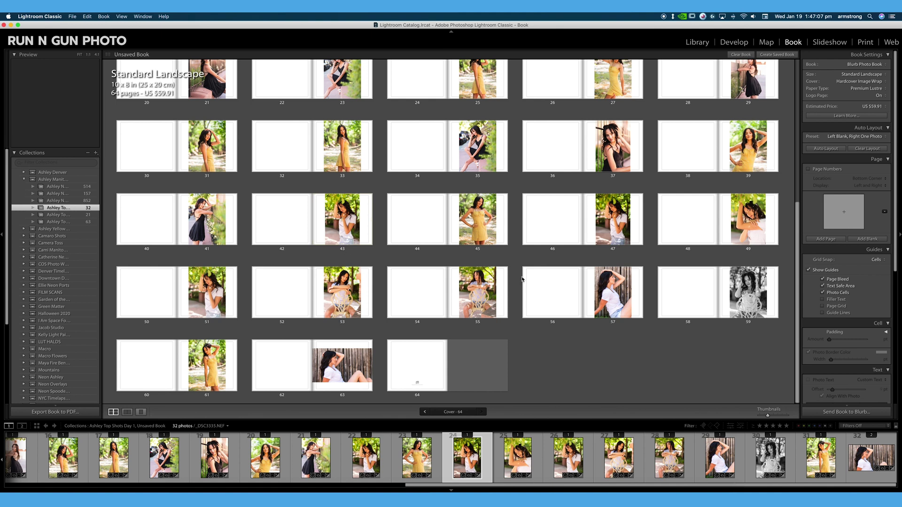
click(845, 45)
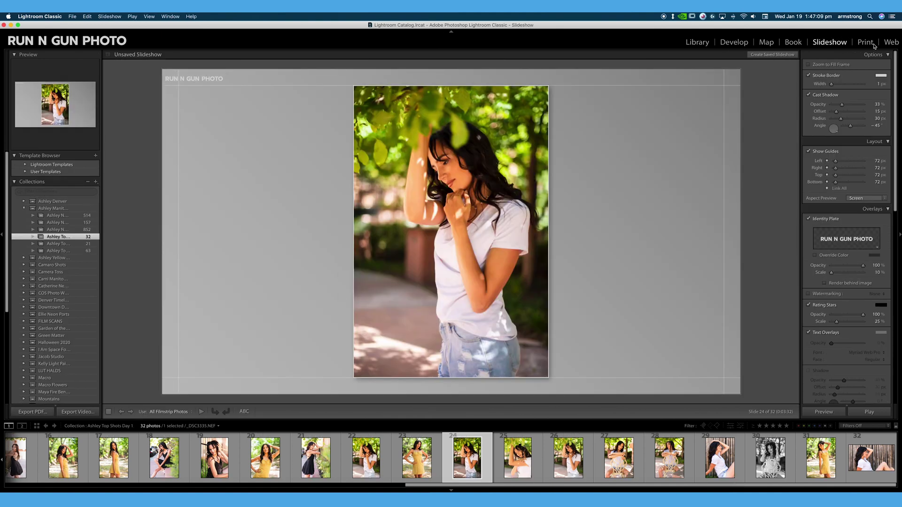
click(891, 42)
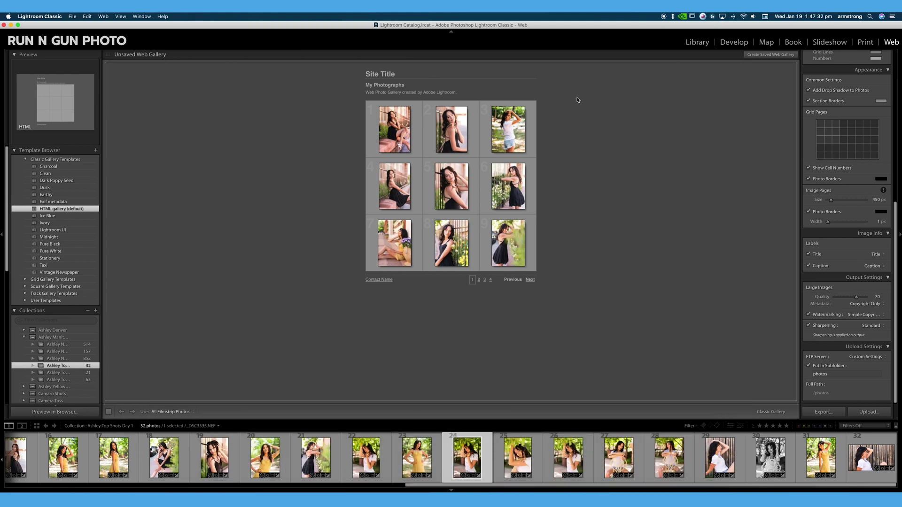
click(738, 45)
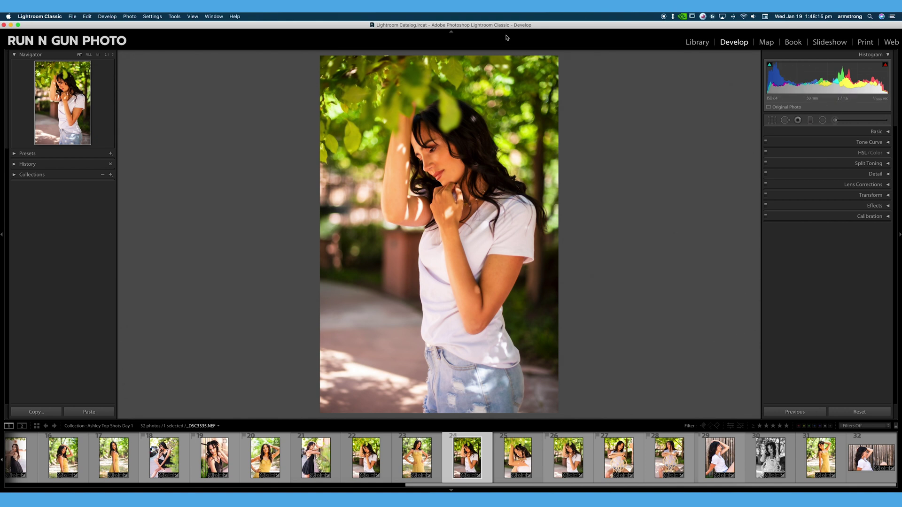
Hide and restore the module picker, and expand and collapse the Basic adjustments.
click(451, 34)
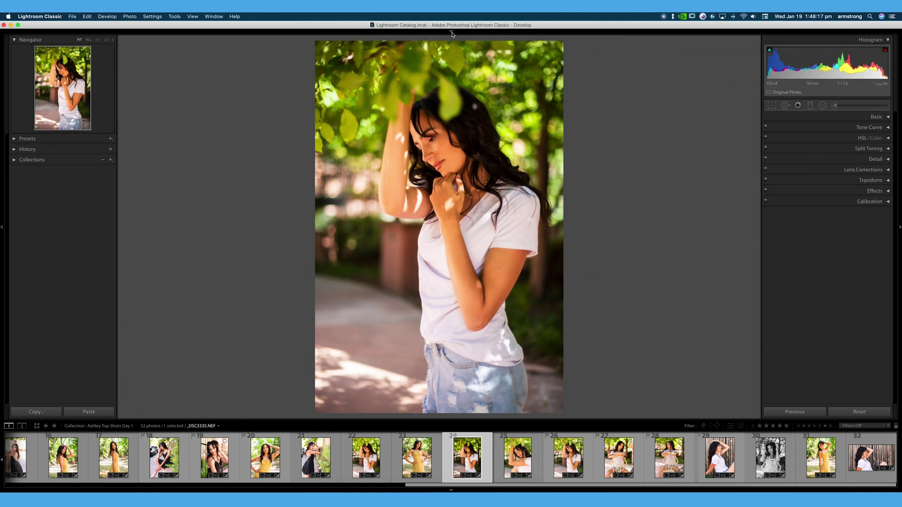
click(452, 33)
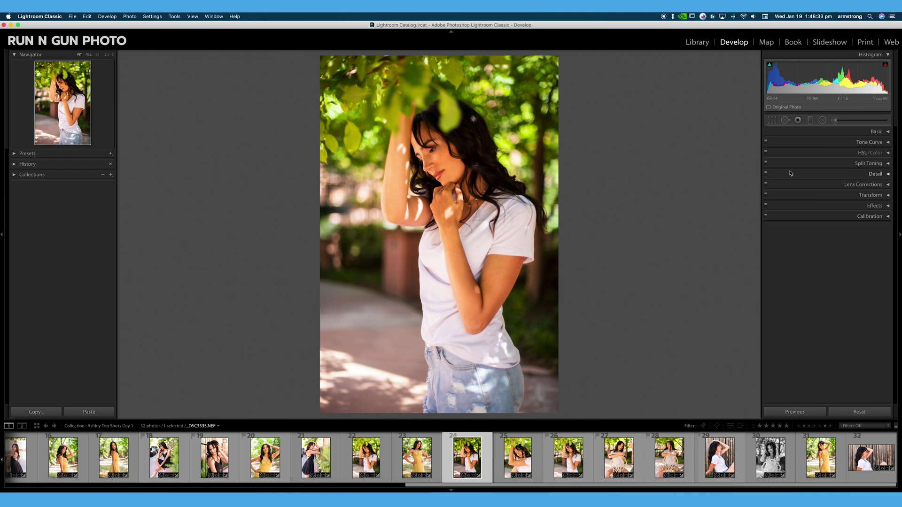
click(888, 132)
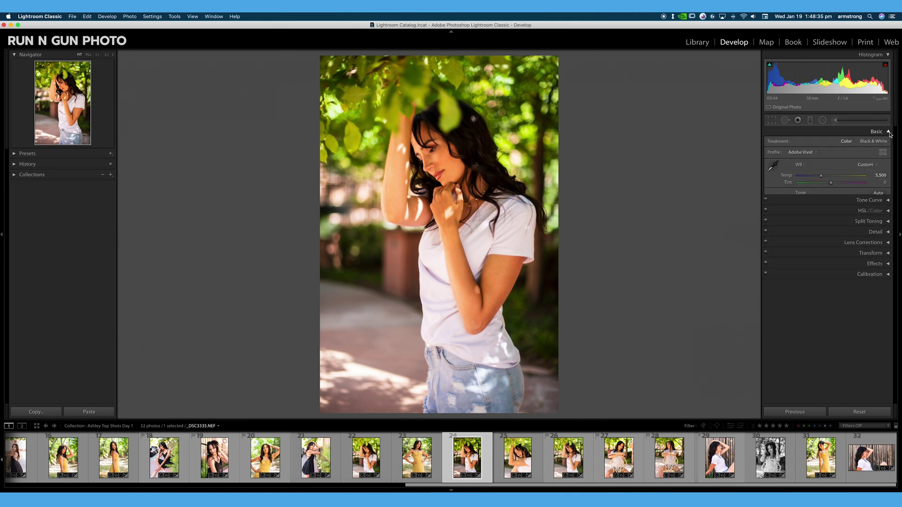
click(887, 132)
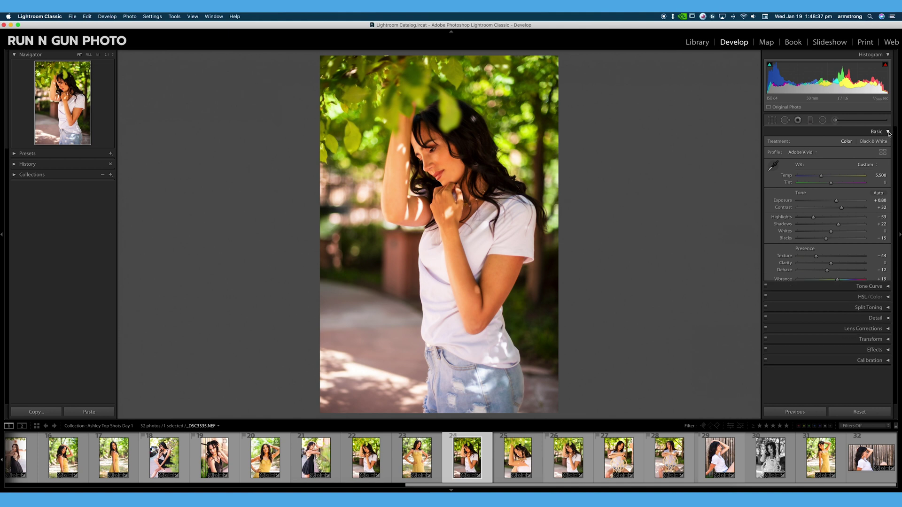
Collapse and restore the side panel holding the Navigator, the Navigator preview itself and the filmstrip.
click(2, 236)
click(3, 236)
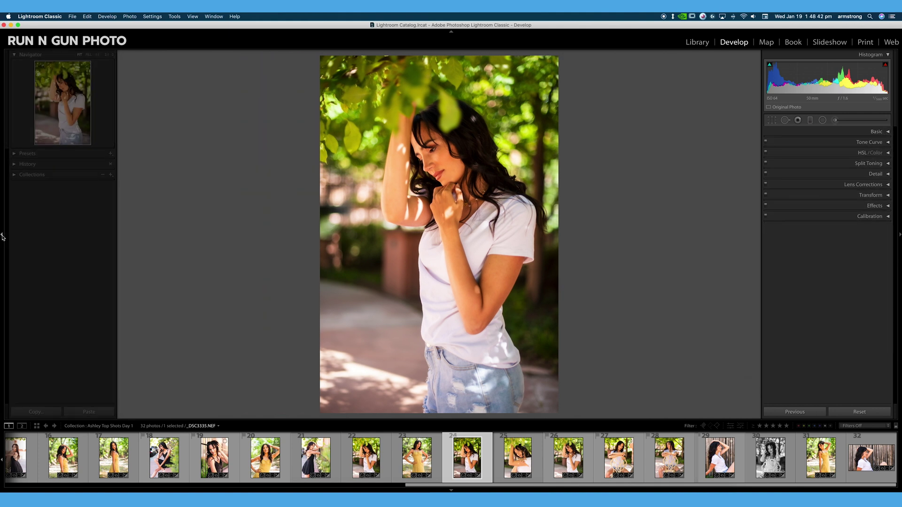
click(14, 55)
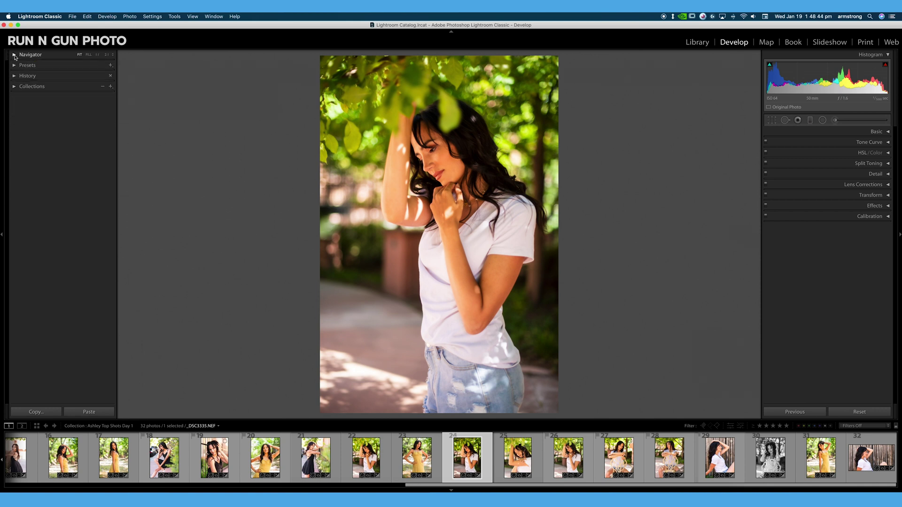
click(14, 54)
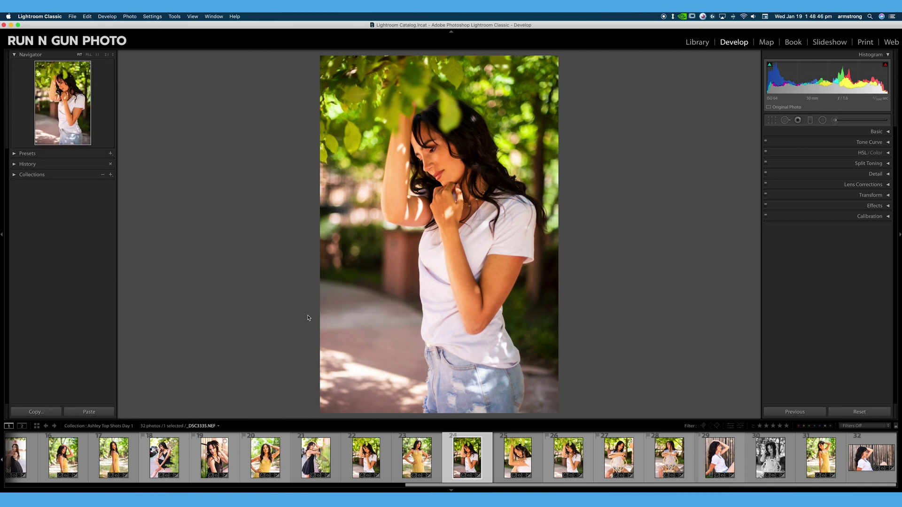
click(451, 491)
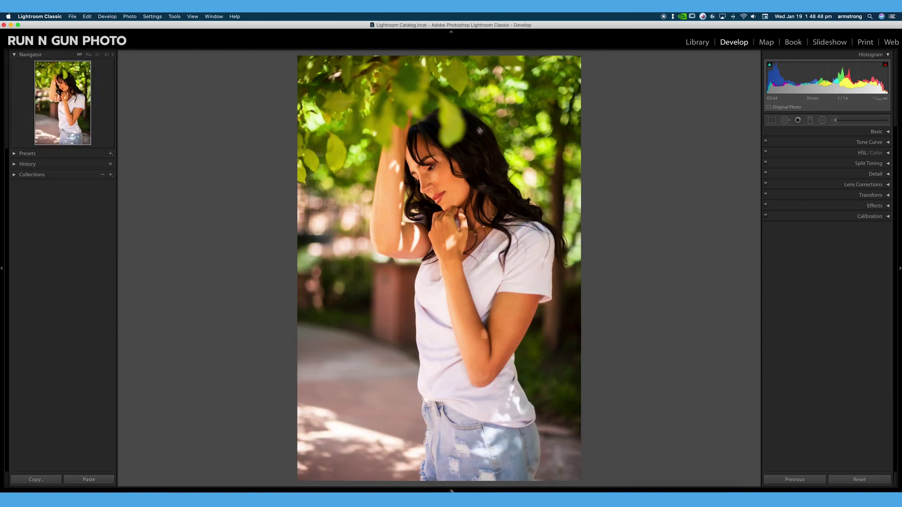
click(450, 491)
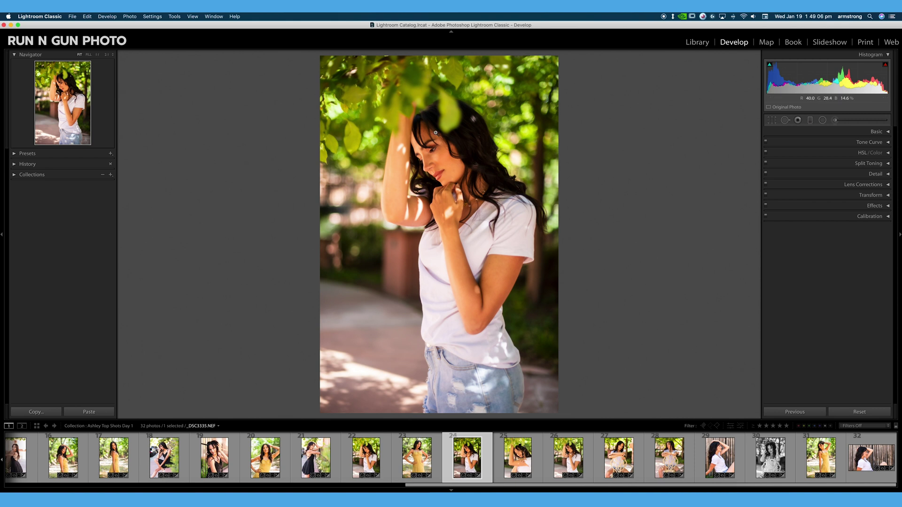
Zoom in on the woman's face, shift the magnified area, and return to the full photo view.
click(436, 132)
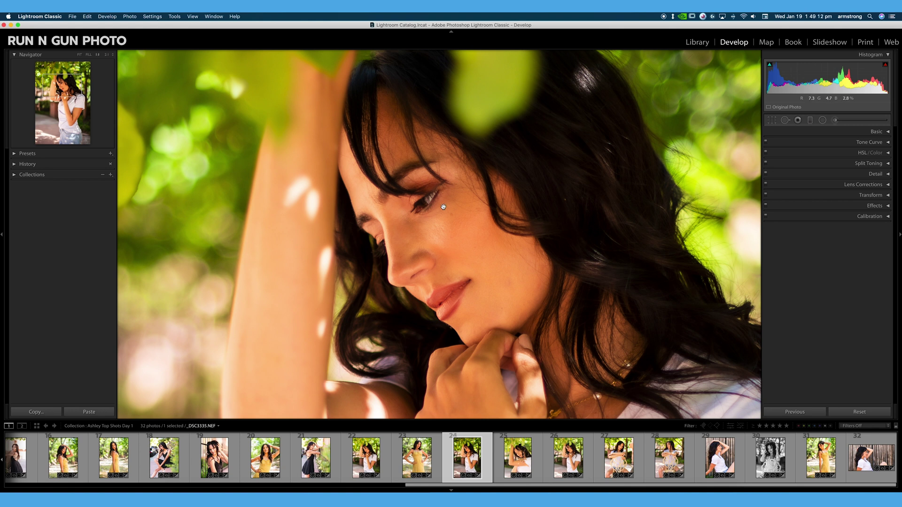
mouse_move(564, 176)
mouse_down()
mouse_move(514, 242)
mouse_move(507, 283)
mouse_move(578, 178)
mouse_up()
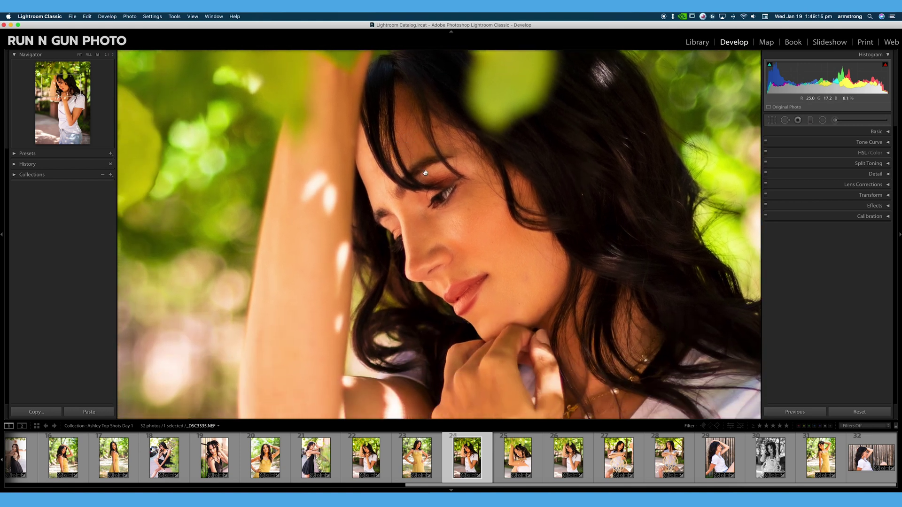
click(448, 212)
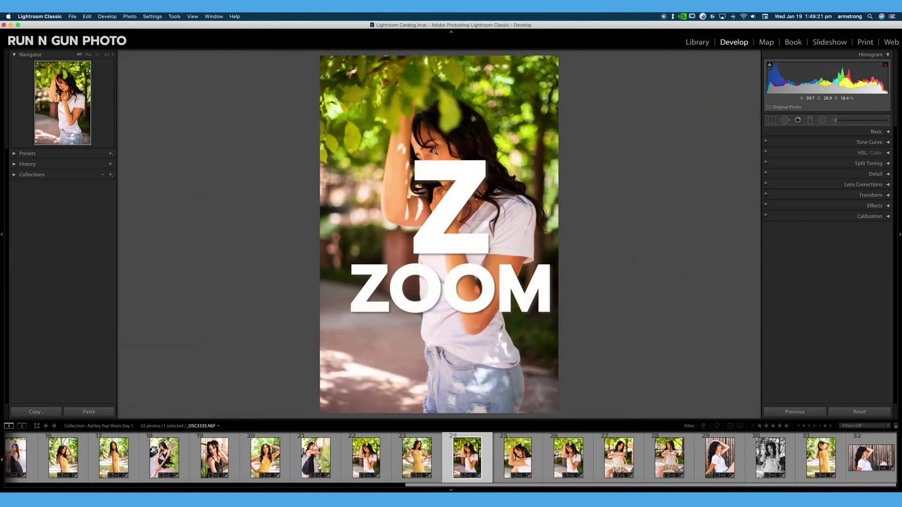
key(z)
key(z)
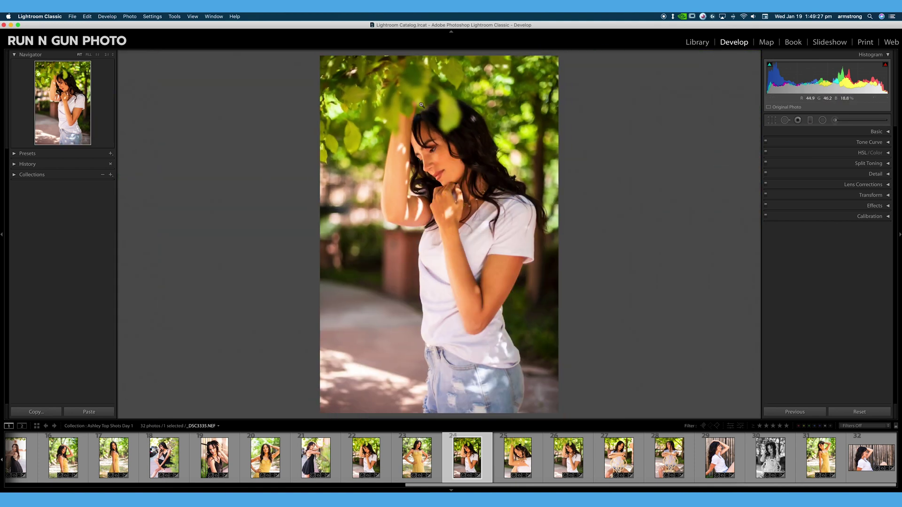
Examine the commands available for the open photo, including Go to Collection and Photo Merge, without applying any.
right_click(444, 163)
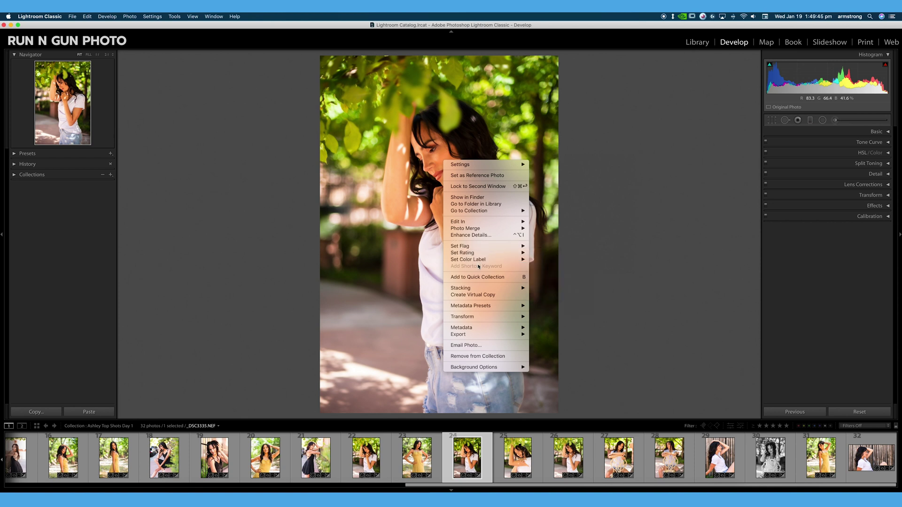
mouse_move(496, 212)
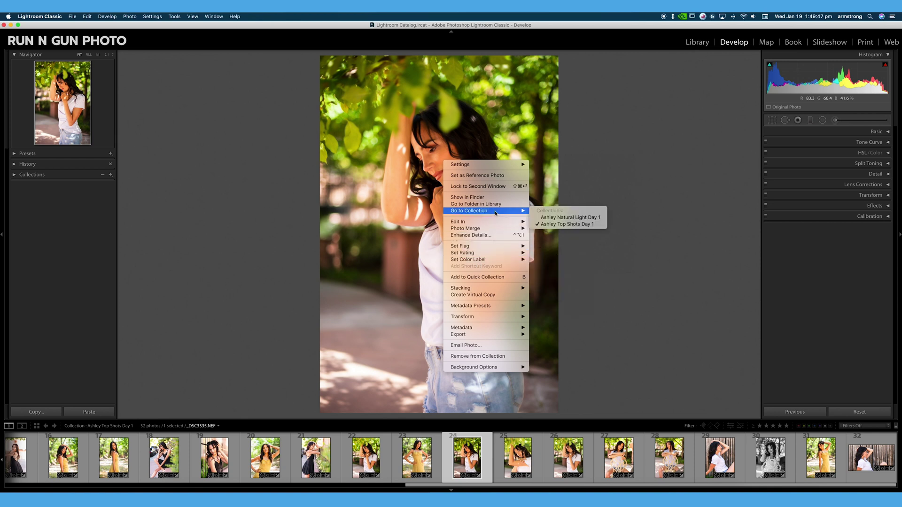
mouse_move(499, 228)
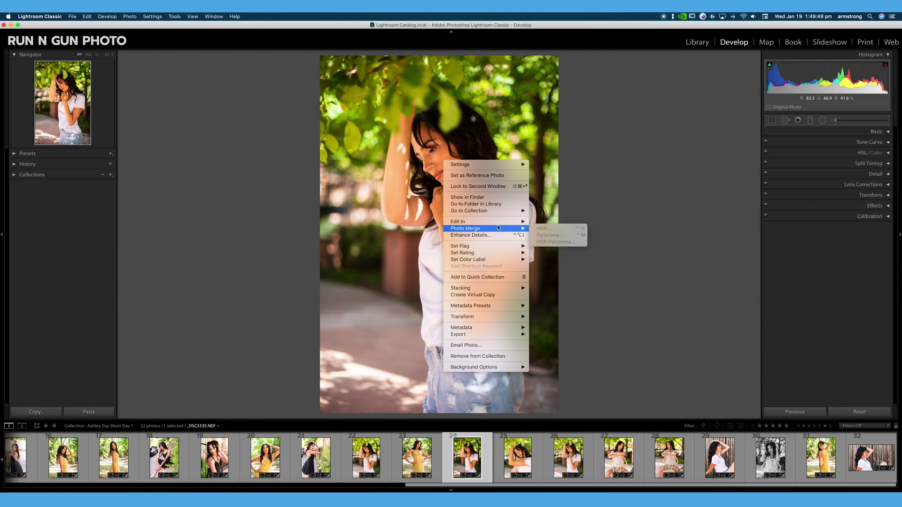
mouse_move(470, 254)
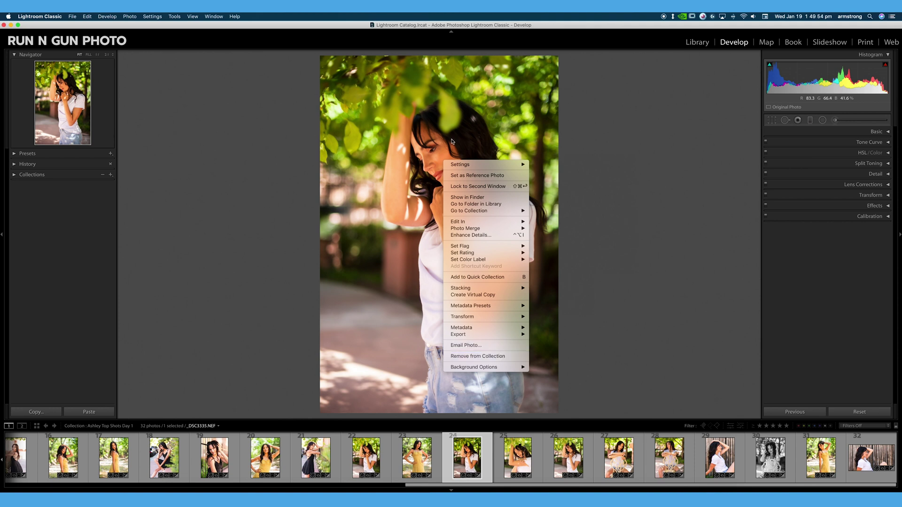
click(280, 198)
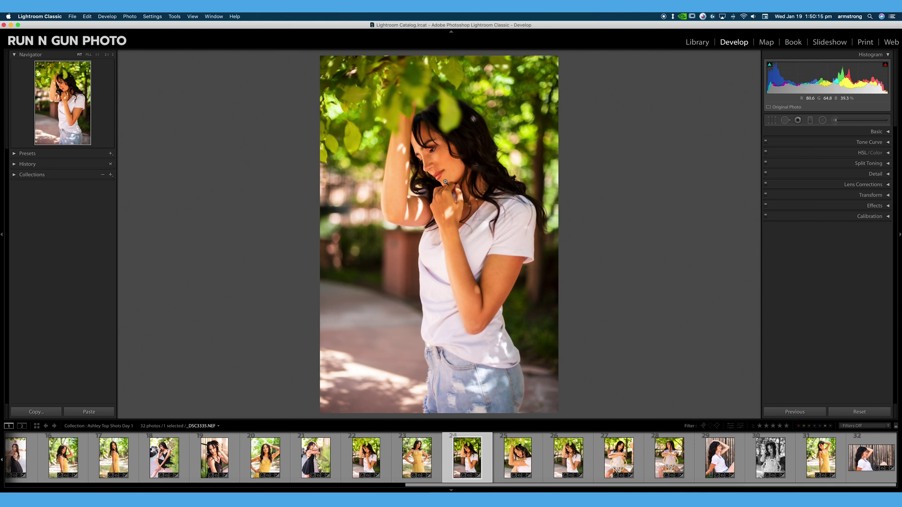
Examine the rating commands available for the open photo and for its filmstrip thumbnail.
right_click(445, 183)
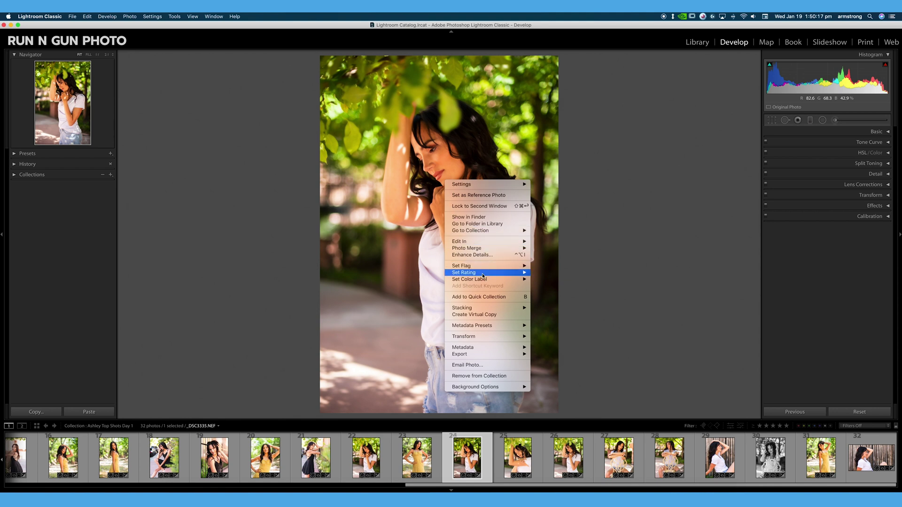
mouse_move(482, 275)
click(653, 242)
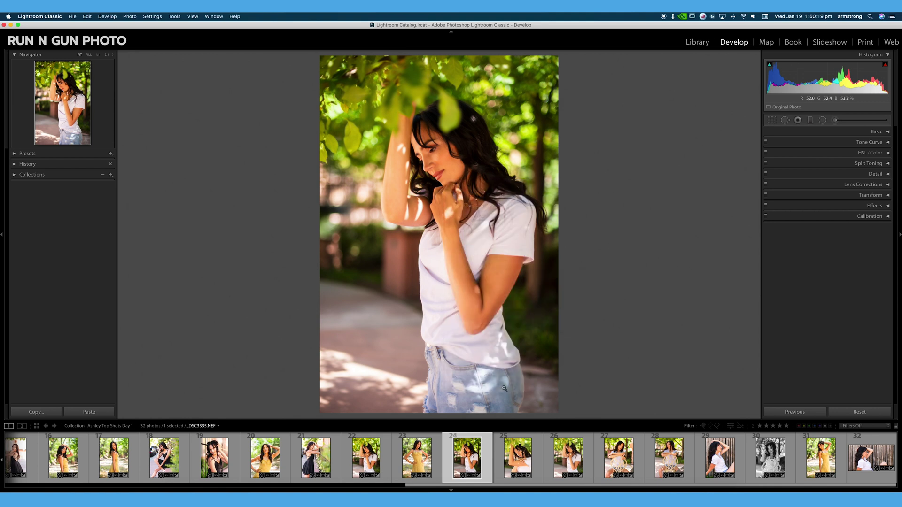
right_click(476, 441)
click(571, 384)
Try star ratings of 1, 2, 4 and 5 on the selected photo.
key(1)
key(2)
key(4)
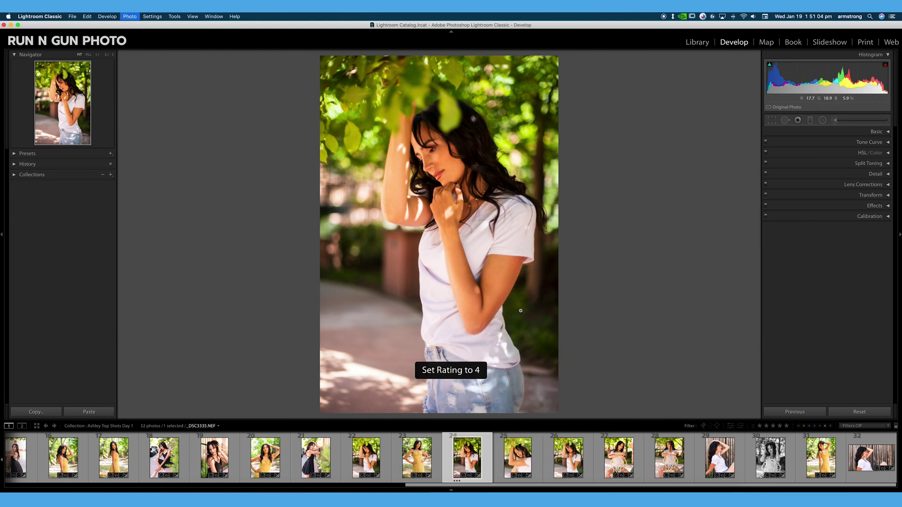
key(5)
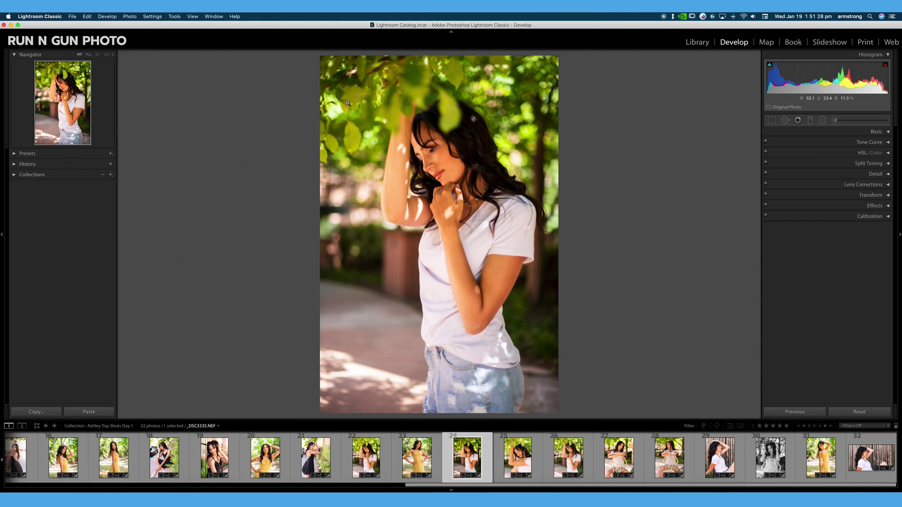
Zoom in on the woman's face and shift the magnified view to show more of her hair and shoulder.
click(402, 143)
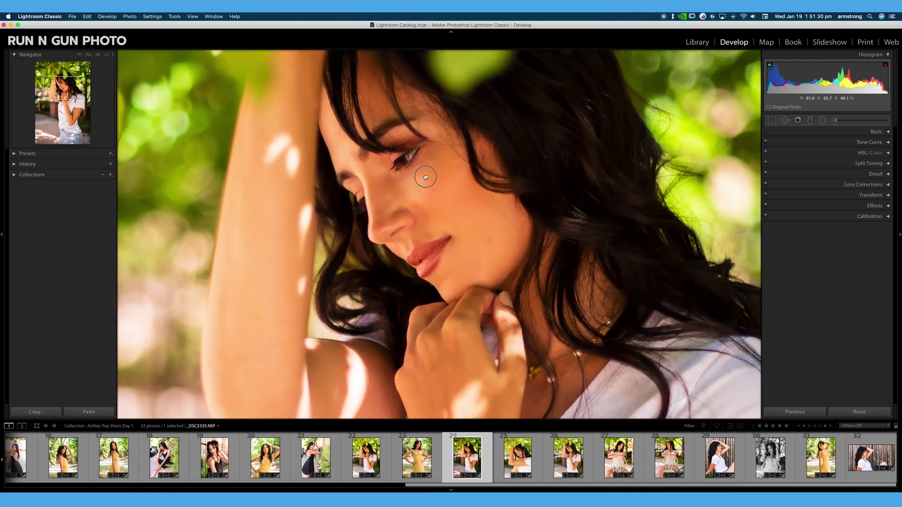
drag(426, 177, 355, 163)
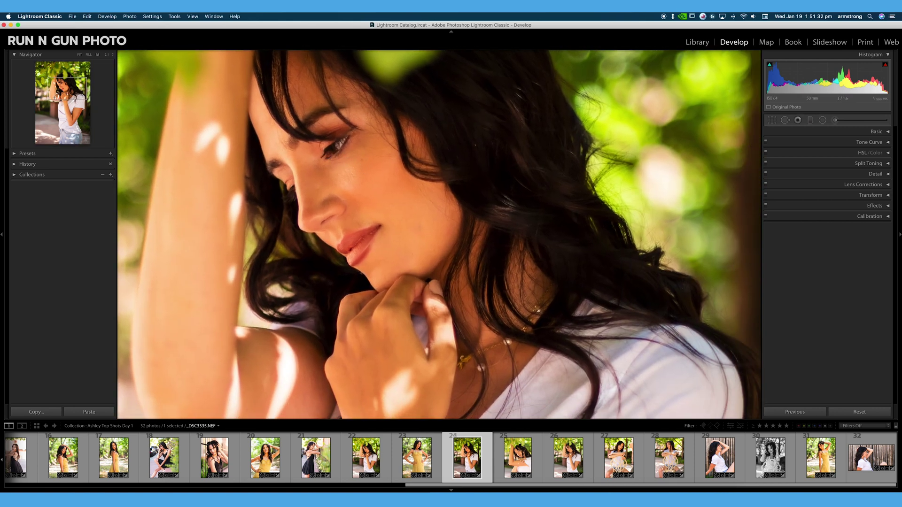
Compare the photo at Fit, Fill and 2:1 zoom, shifting the magnified view over the face, and return to Fit.
click(385, 159)
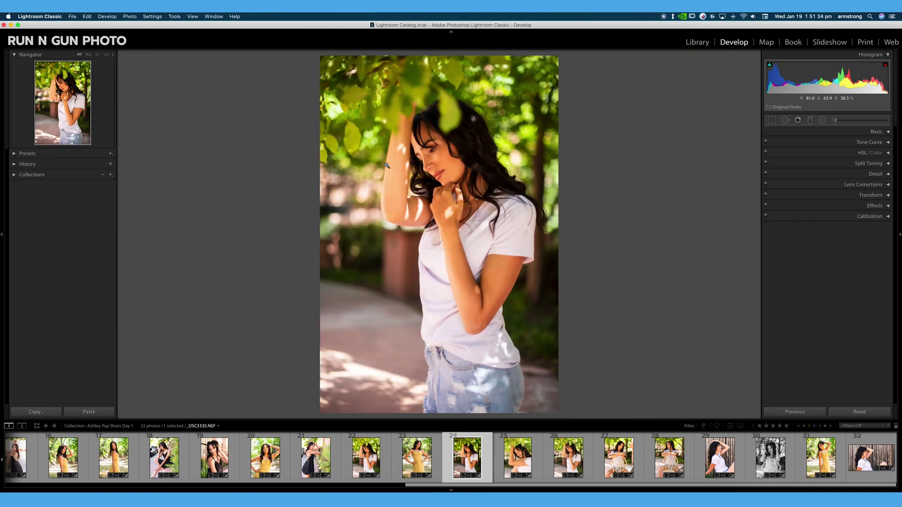
click(89, 54)
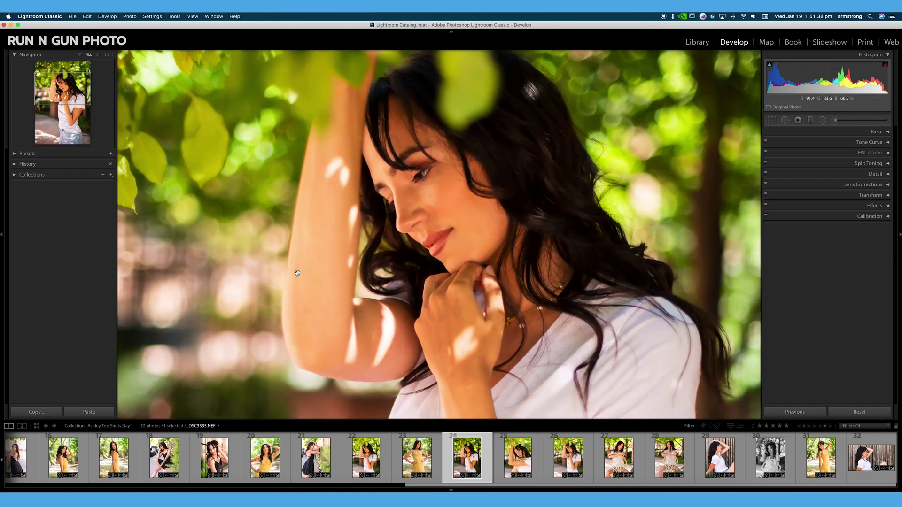
click(107, 55)
drag(359, 210, 501, 249)
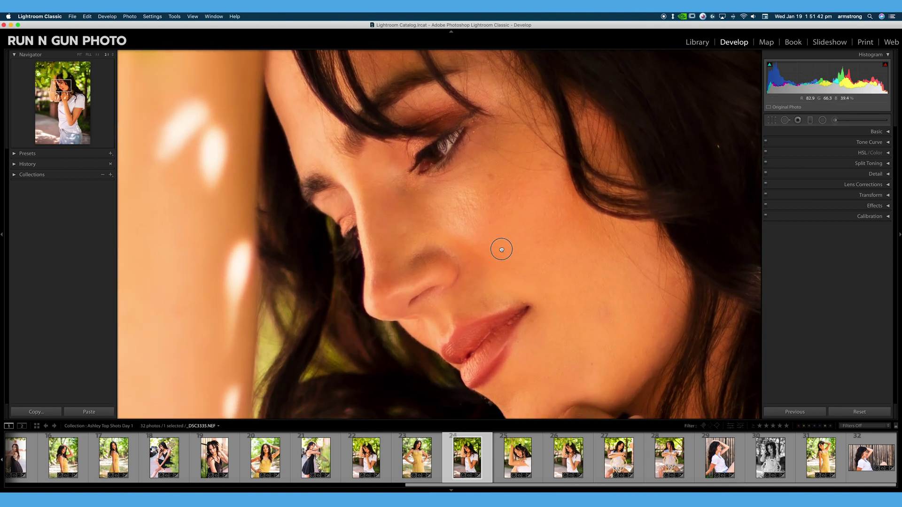
click(390, 151)
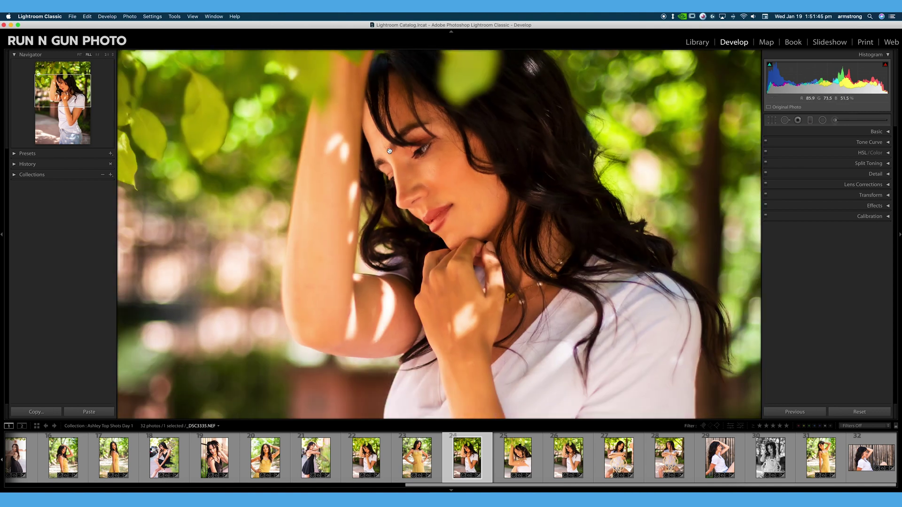
click(79, 56)
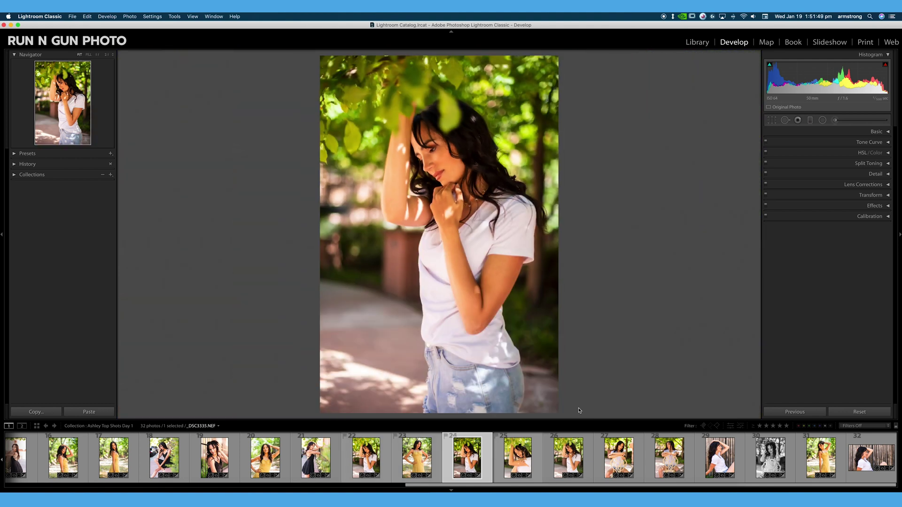
View the photo at 1:1 and 2:1 zoom, move across the magnified image, and return to the whole photo.
click(97, 55)
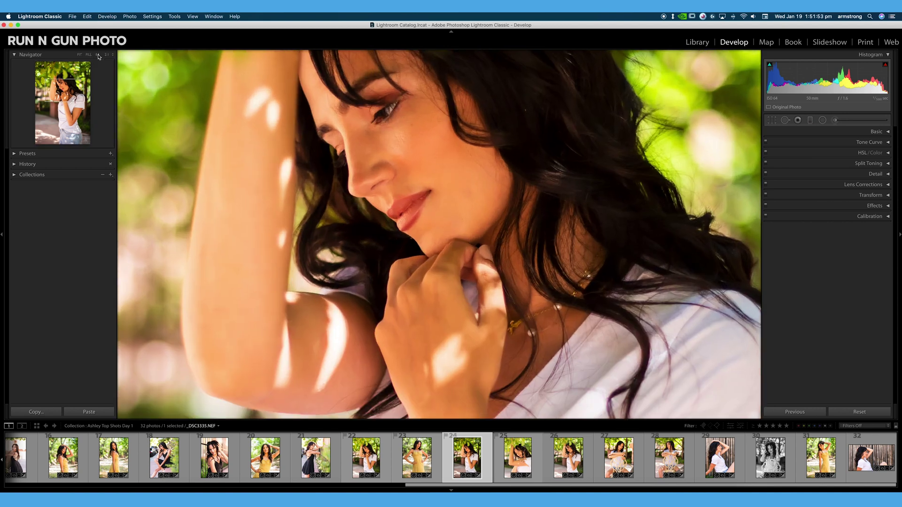
click(107, 55)
drag(186, 76, 499, 300)
click(499, 300)
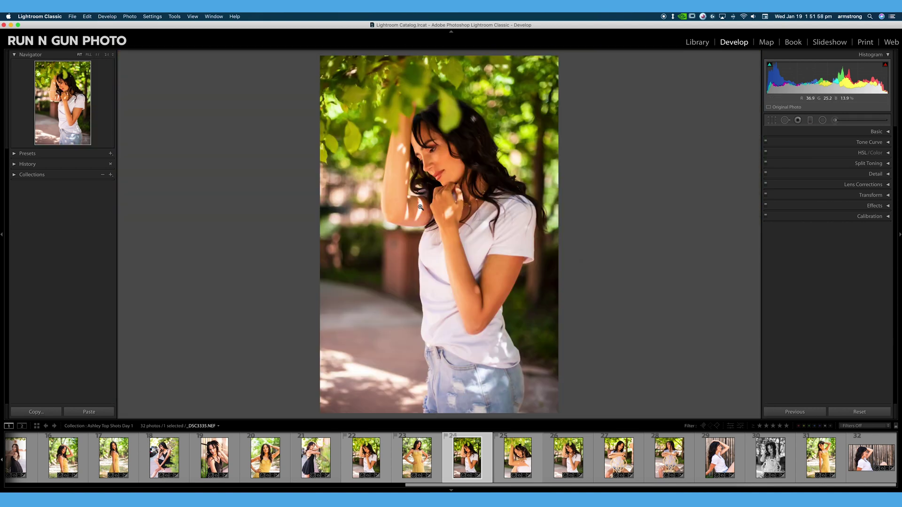
Magnify the photo around the woman's mouth and hand, shift the view, and show the whole photo again.
click(420, 207)
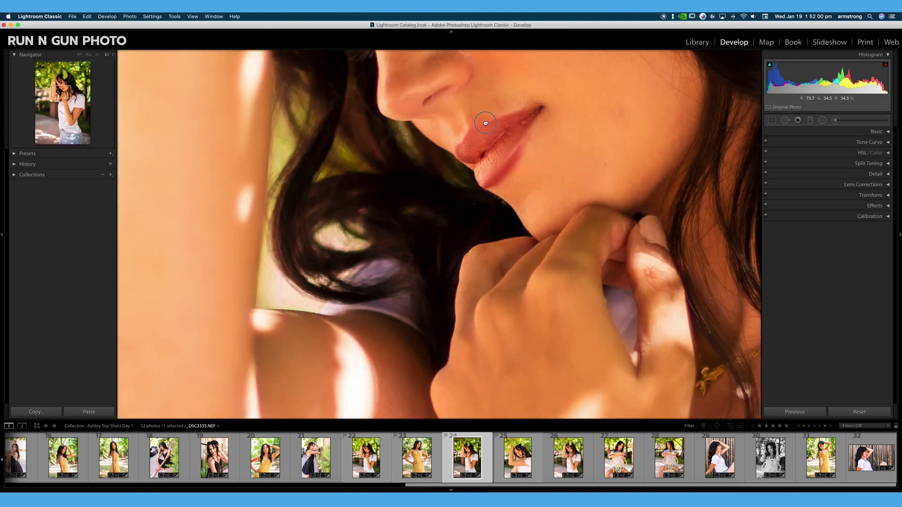
drag(413, 94, 379, 201)
click(376, 197)
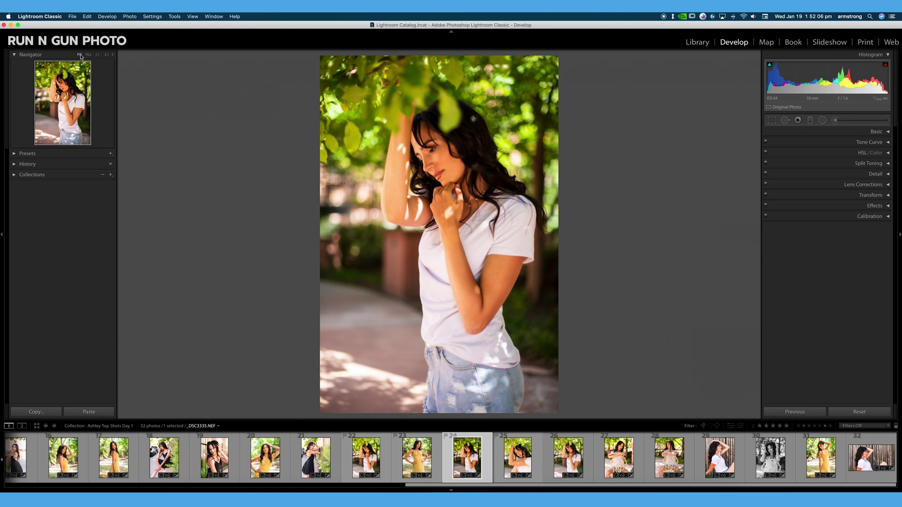
Zoom in on the face and examine the available zoom ratios, keeping 2:1, and return to the whole photo.
click(434, 157)
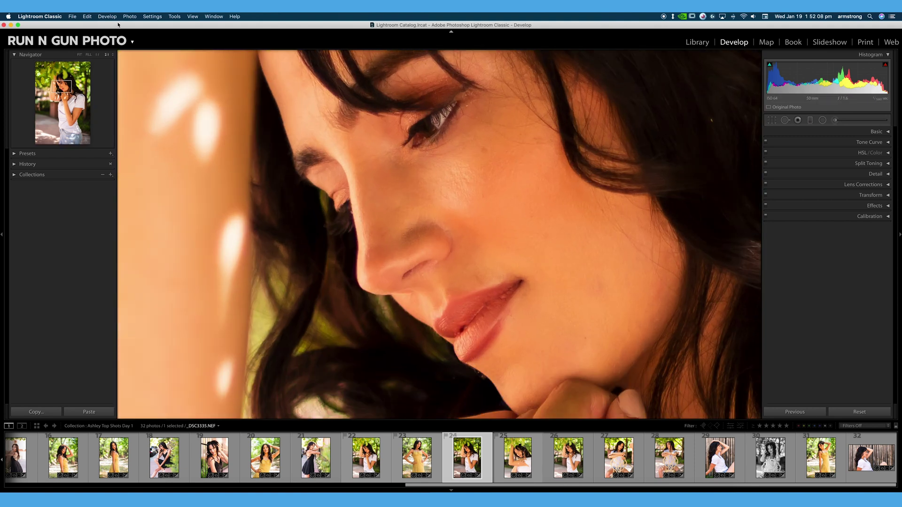
click(113, 56)
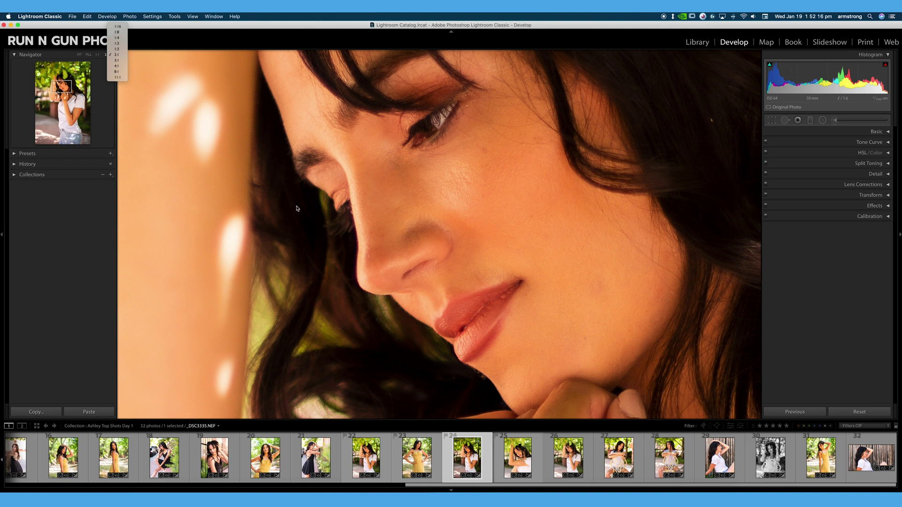
click(117, 55)
drag(437, 181, 433, 242)
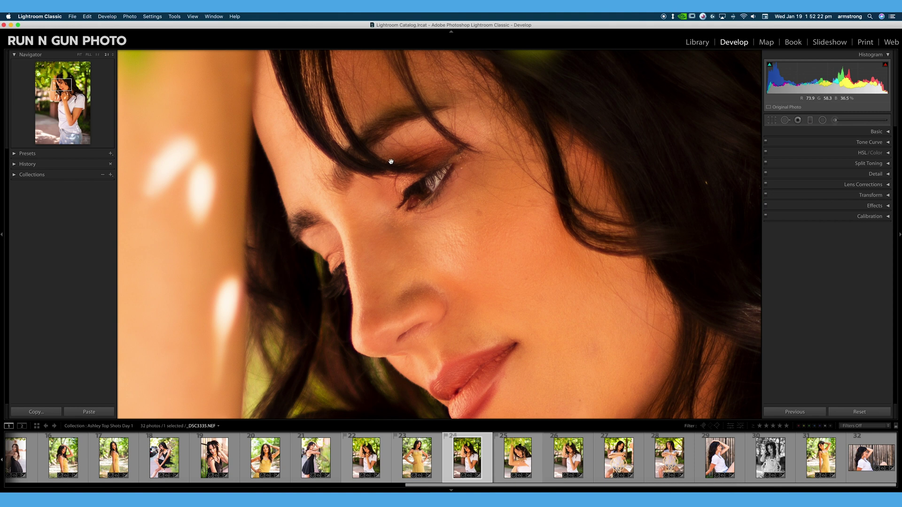
click(330, 131)
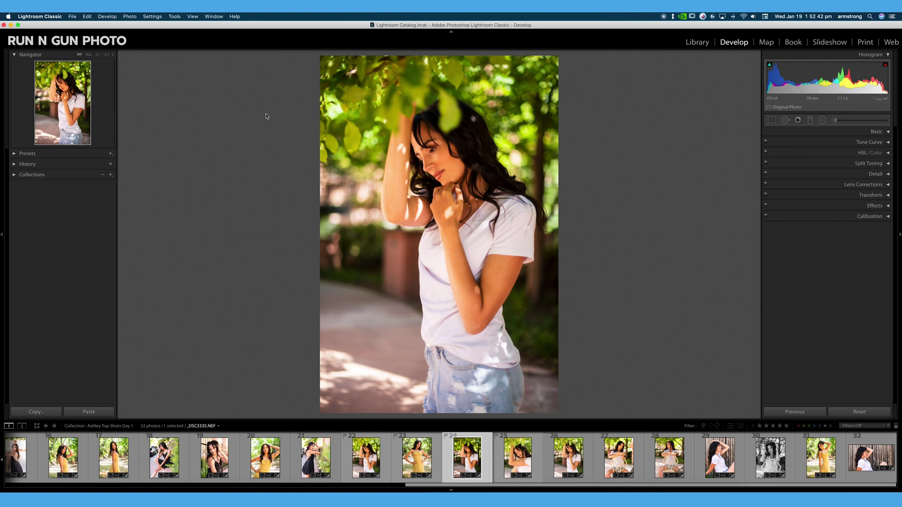
Examine the contents of Presets, History and Collections in turn, collapsing each one after viewing it.
click(14, 154)
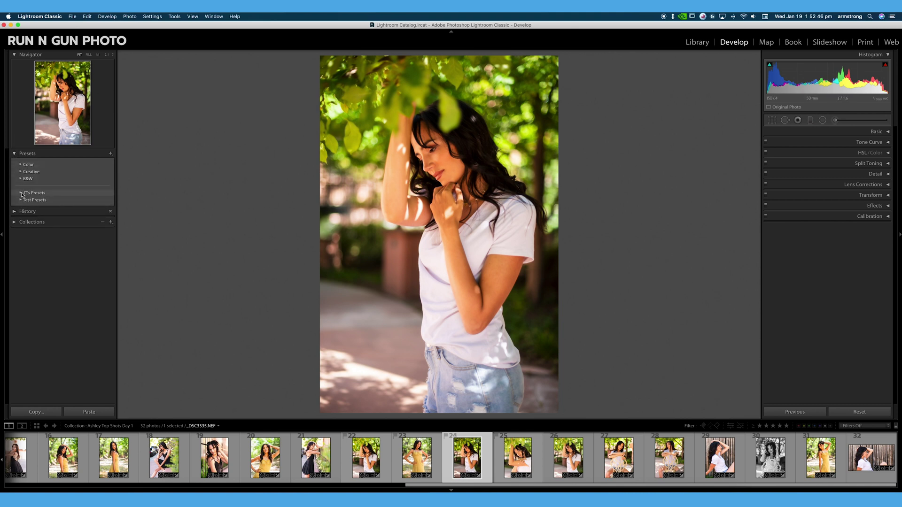
click(14, 153)
click(15, 165)
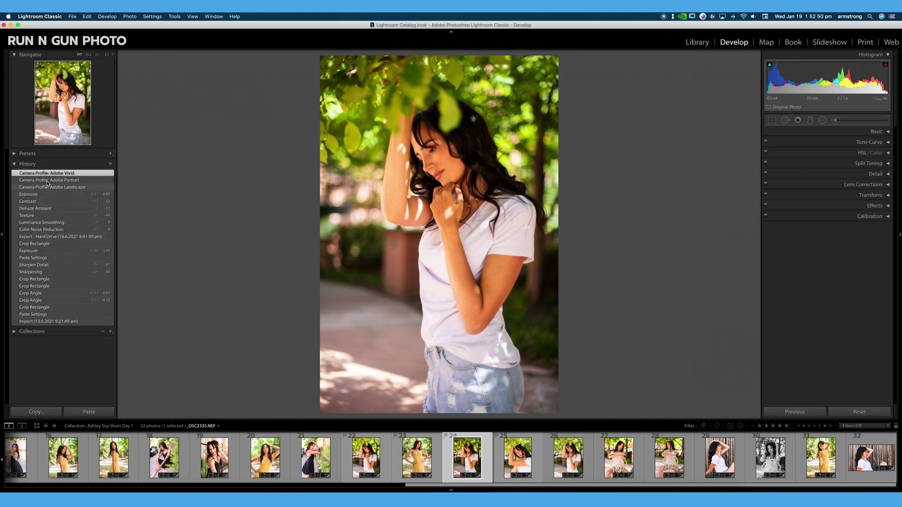
click(15, 165)
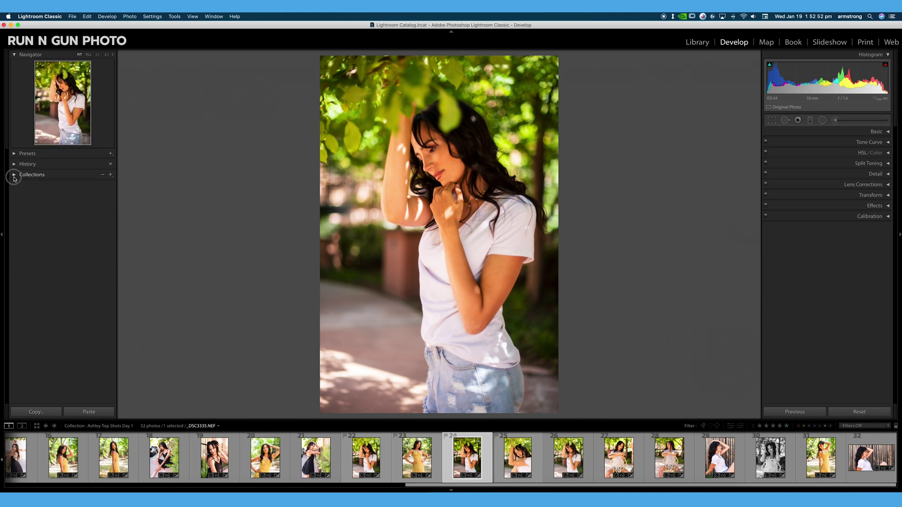
click(14, 176)
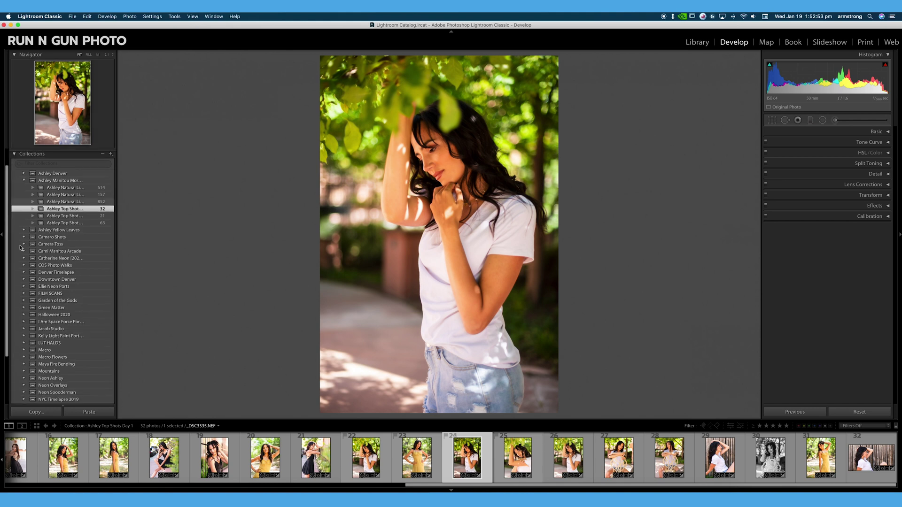
click(14, 154)
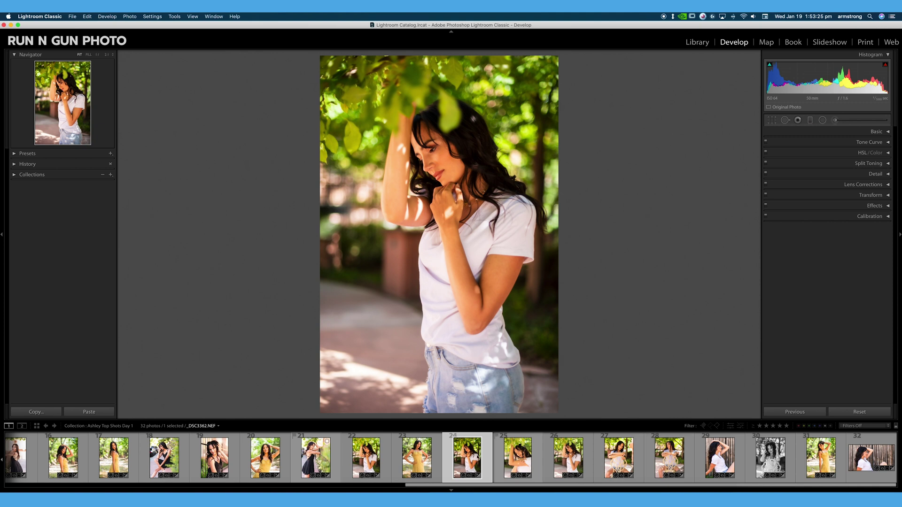
Switch between photos 25 and 26 in the filmstrip and return to photo 24 of the woman in the white T-shirt.
click(517, 462)
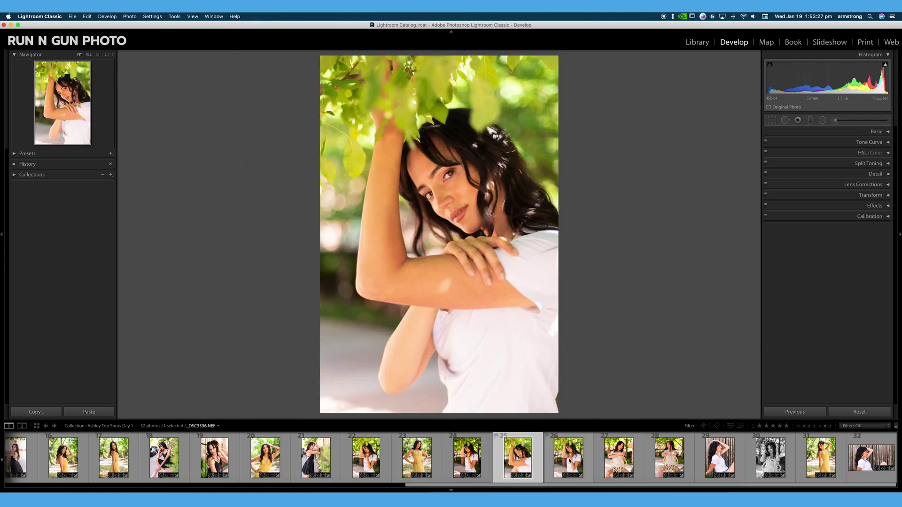
click(569, 462)
click(516, 461)
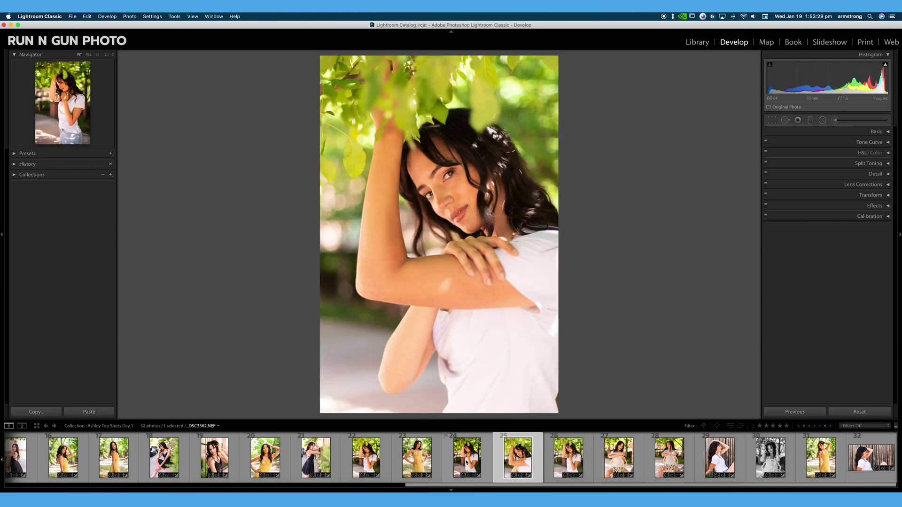
click(466, 462)
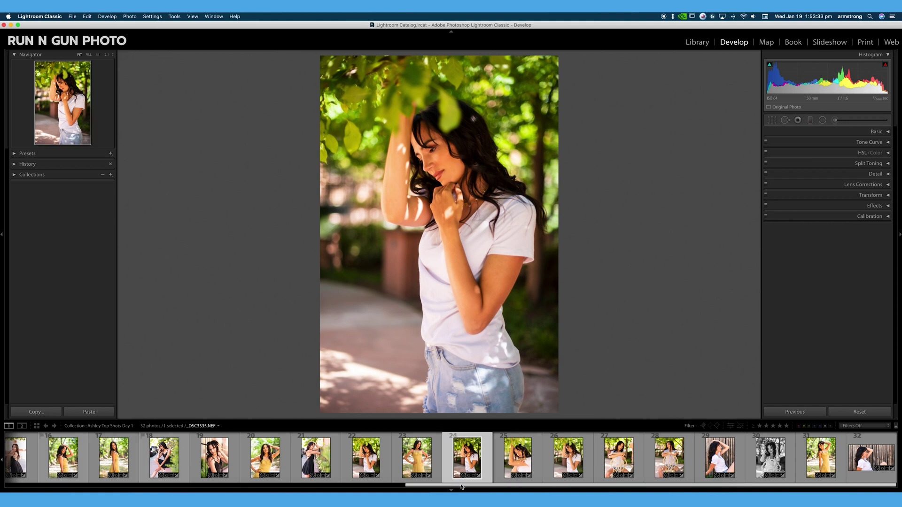
Browse the filmstrip to its beginning and back, and hide and restore the filmstrip.
mouse_move(456, 487)
mouse_down()
mouse_move(72, 489)
mouse_move(462, 484)
mouse_up()
scroll(413, 464, up, 5)
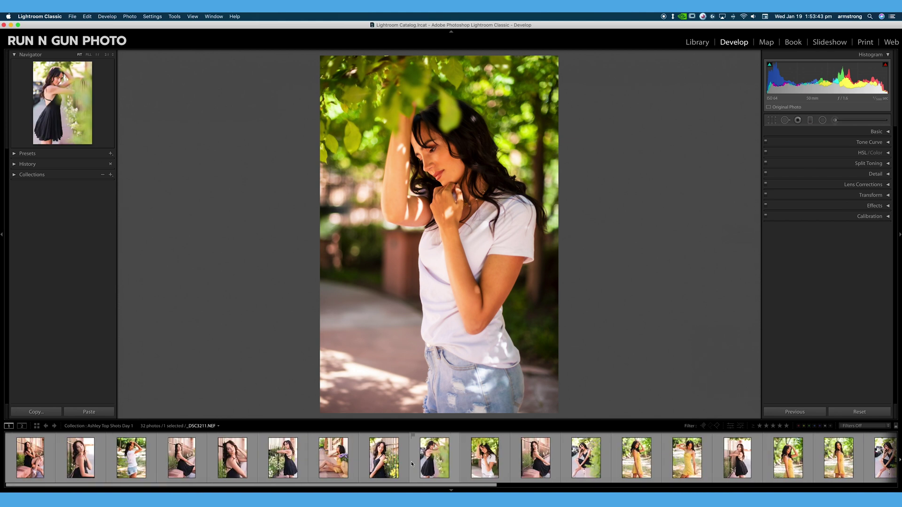
scroll(412, 462, up, 1)
scroll(412, 465, down, 6)
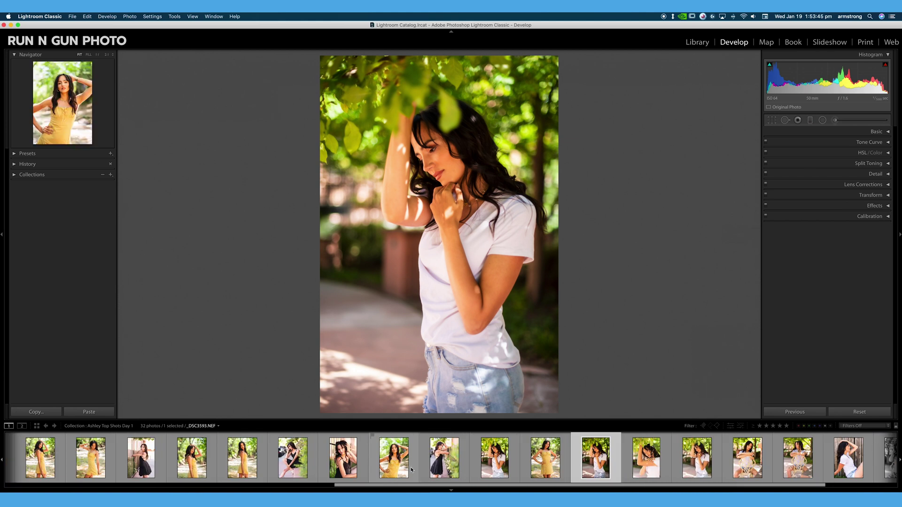
click(451, 490)
click(451, 491)
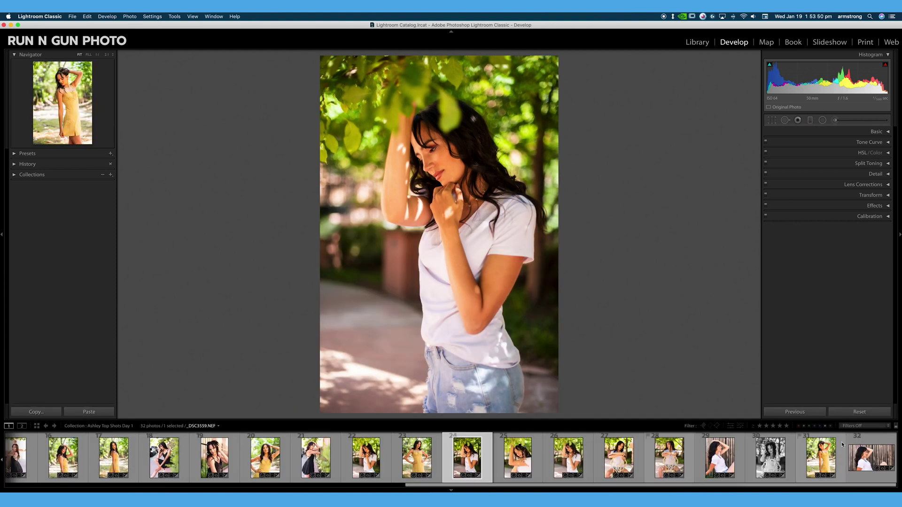
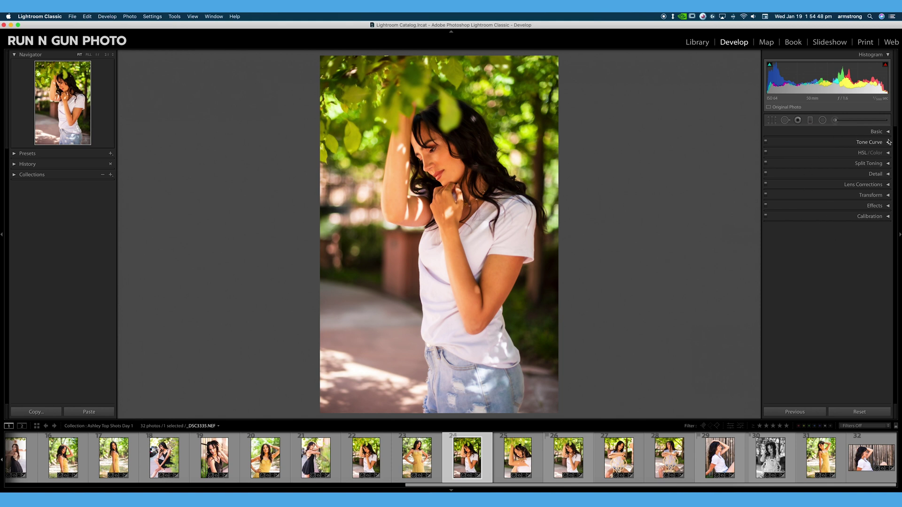
Review the photo's Basic adjustments and collapse them again.
click(889, 132)
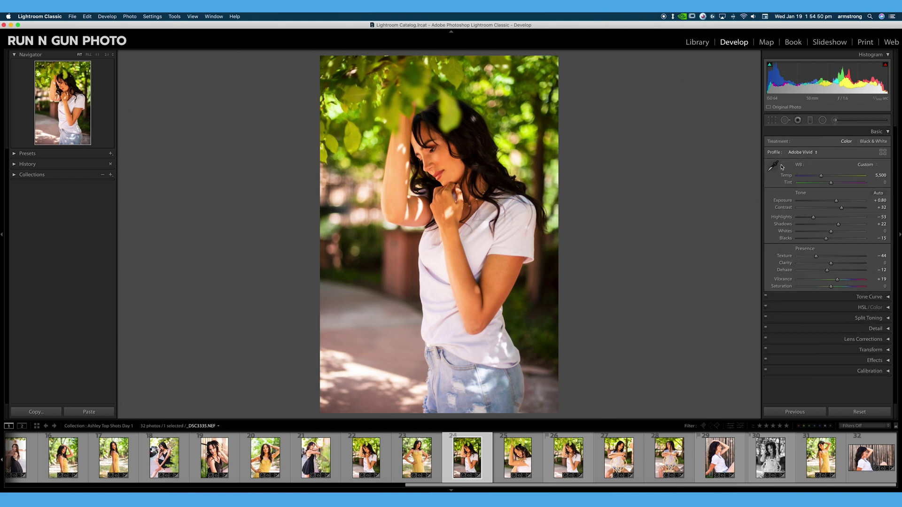
click(888, 132)
Shape the RGB point curve into a gentle S, raising the highlights and lowering the shadows slightly.
click(888, 142)
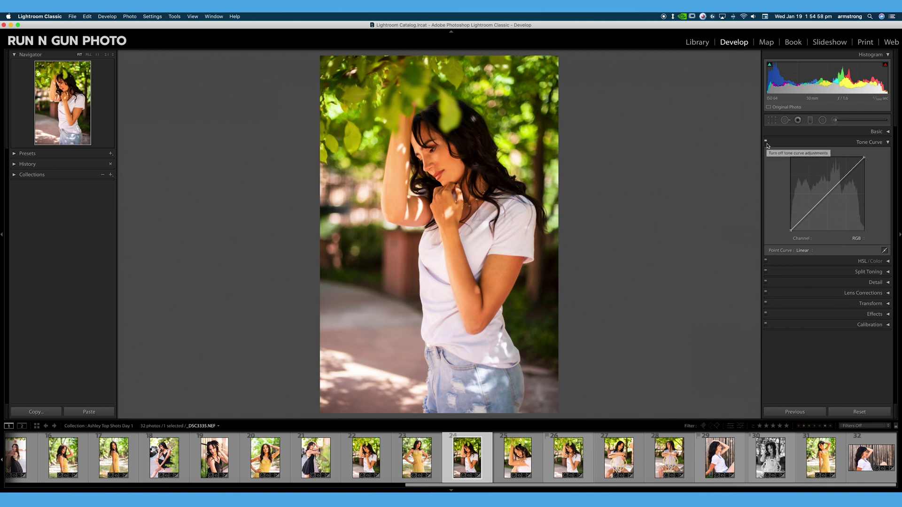
key(super+z)
drag(844, 179, 844, 175)
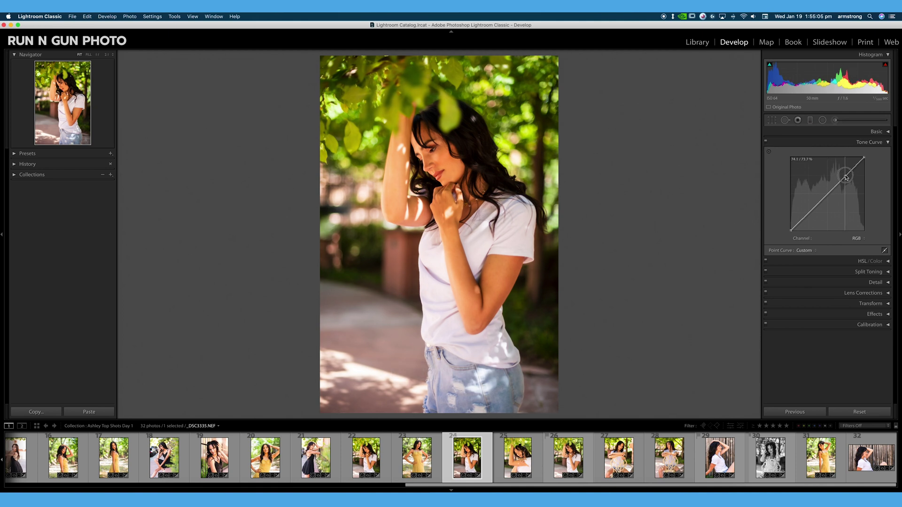
drag(816, 205, 816, 206)
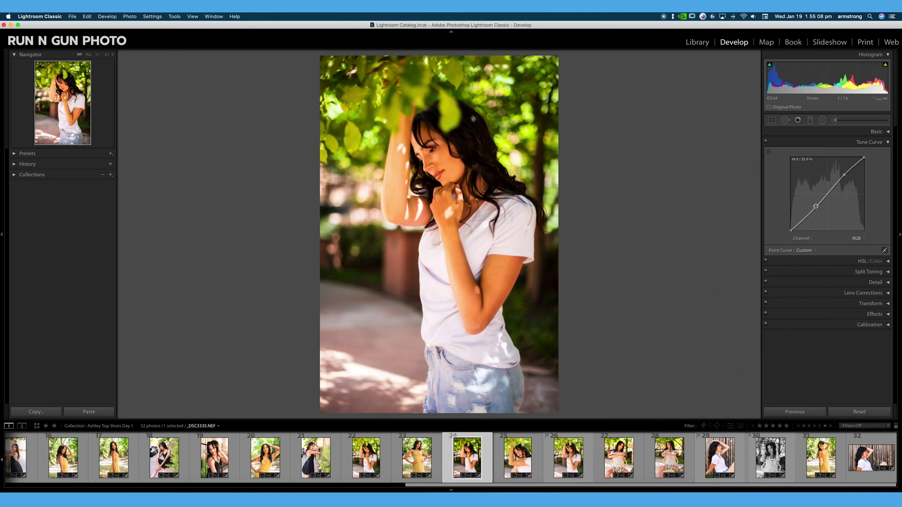
Compare the photo with tone curve adjustments off and on, leave them on, and collapse the Tone Curve settings.
click(766, 144)
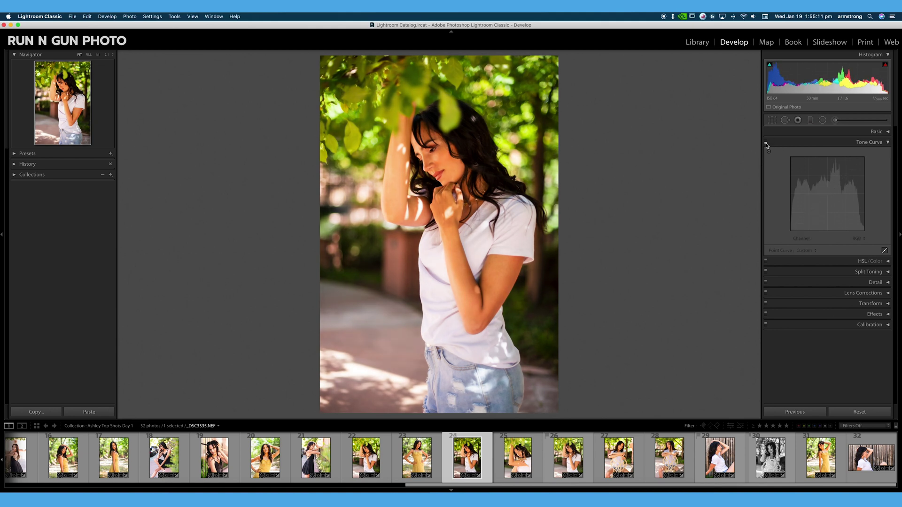
click(766, 143)
click(766, 143)
click(766, 143)
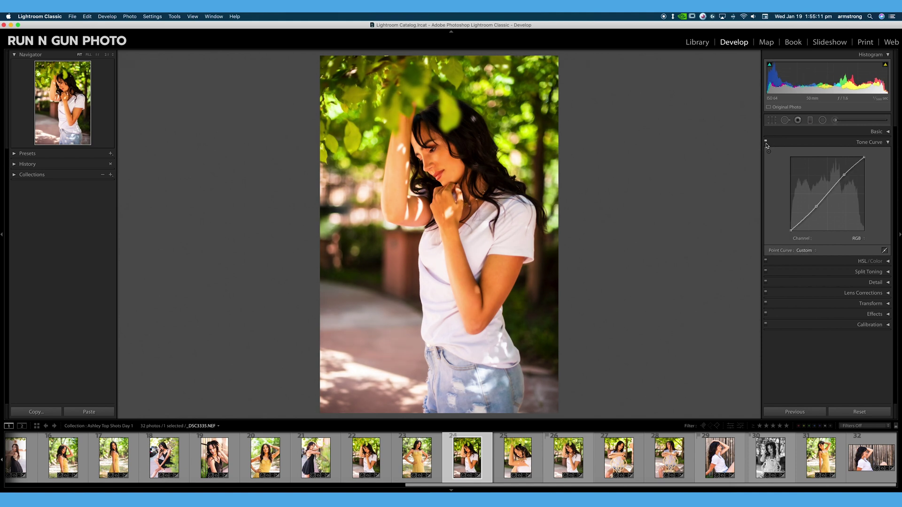
click(766, 143)
click(766, 143)
click(766, 143)
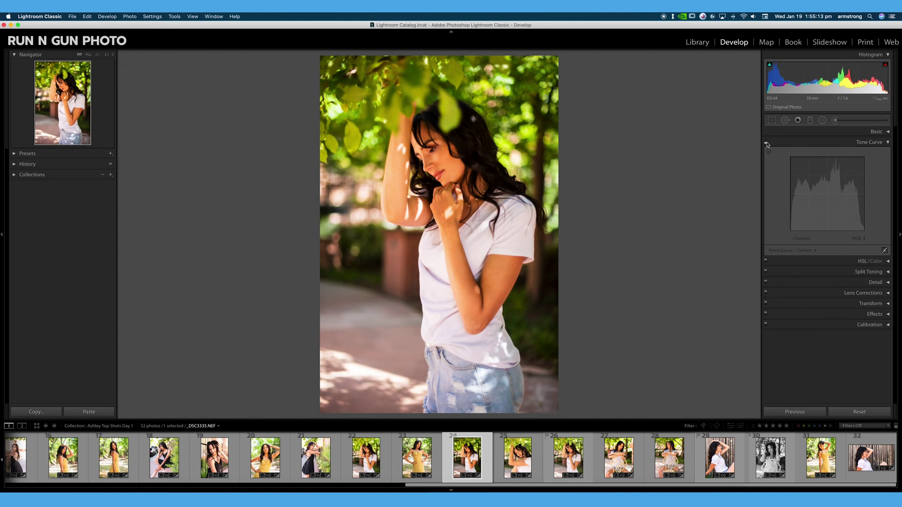
click(766, 143)
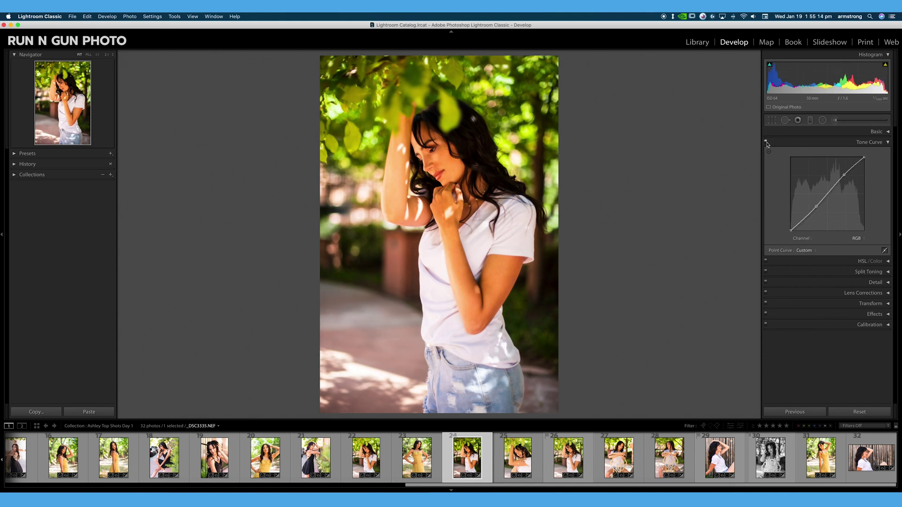
click(888, 143)
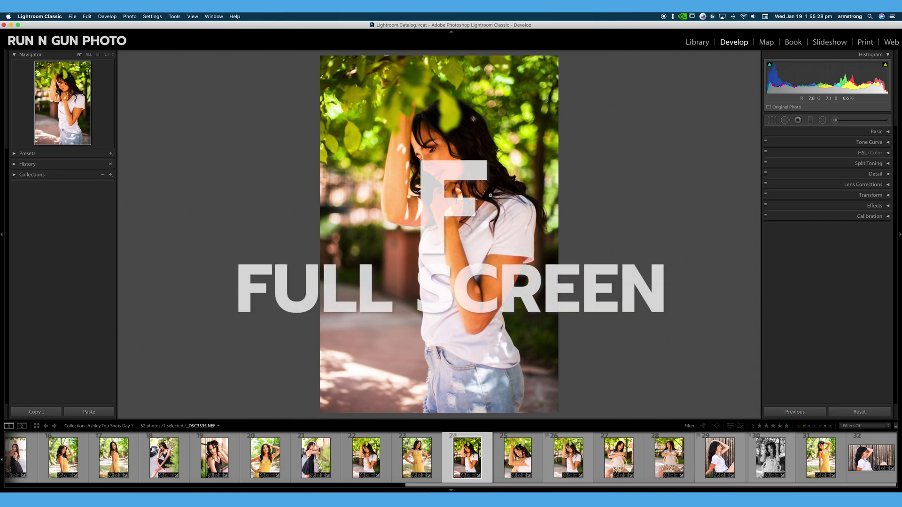
Display the photo in full-screen view.
key(f)
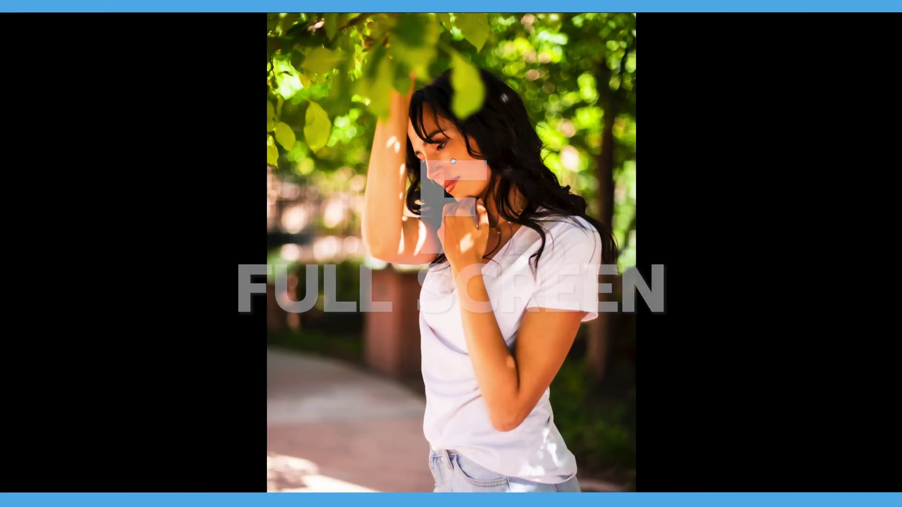
Inspect the woman's face up close in full-screen view, then return to the Develop workspace with the whole photo fitted in view.
click(457, 163)
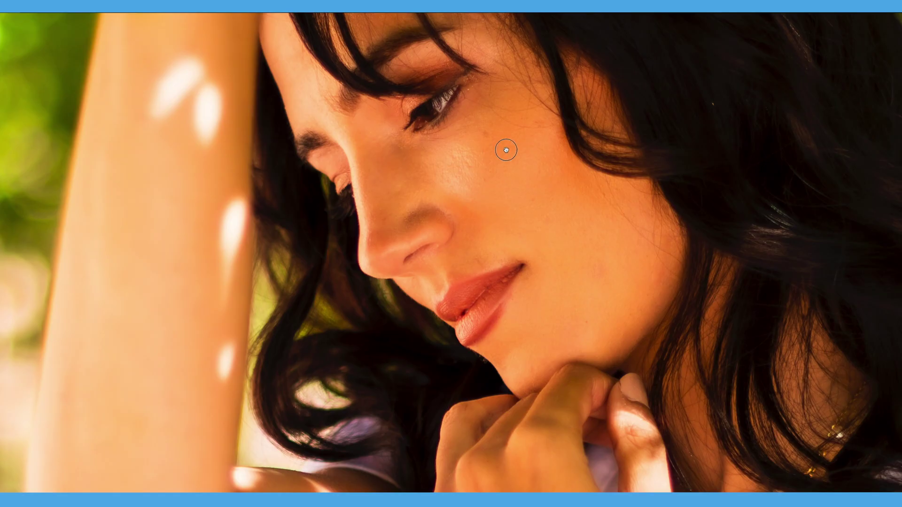
drag(486, 185, 461, 226)
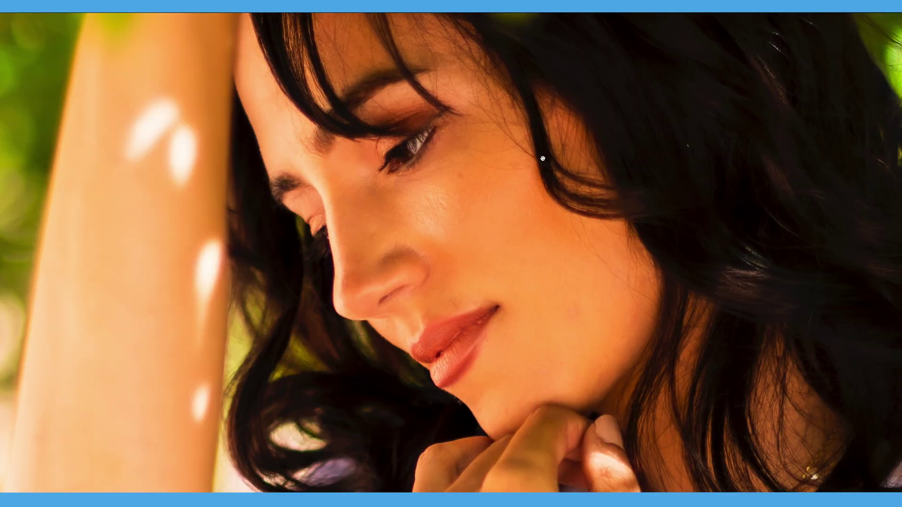
drag(546, 180, 549, 201)
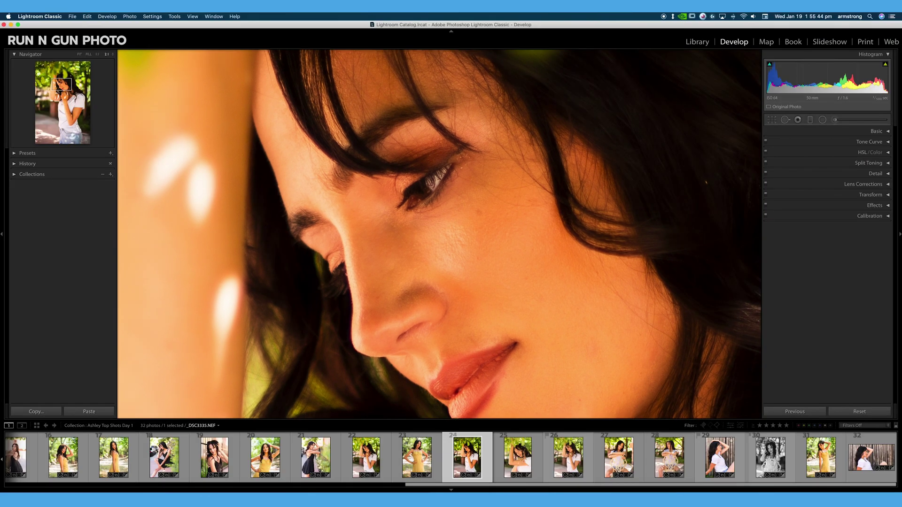
click(432, 183)
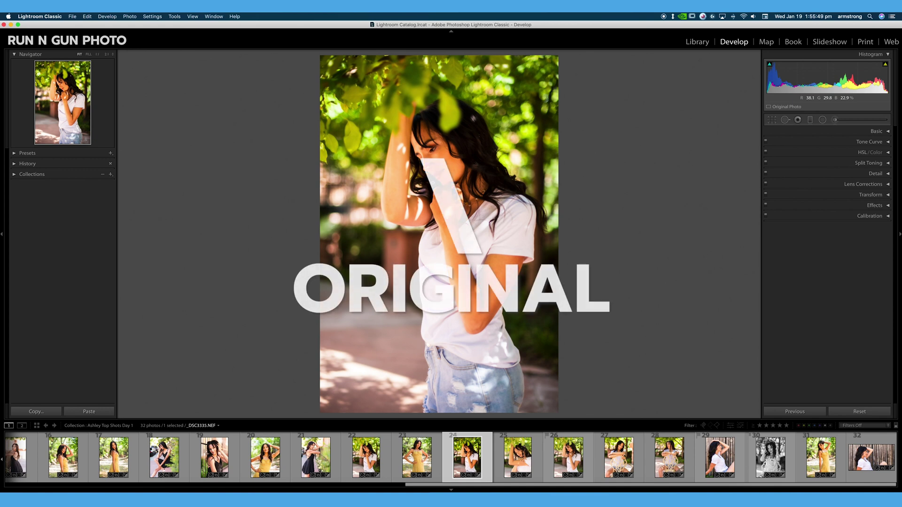
Compare the edited photo with its original Before version several times, ending on the edited version.
key(backslash)
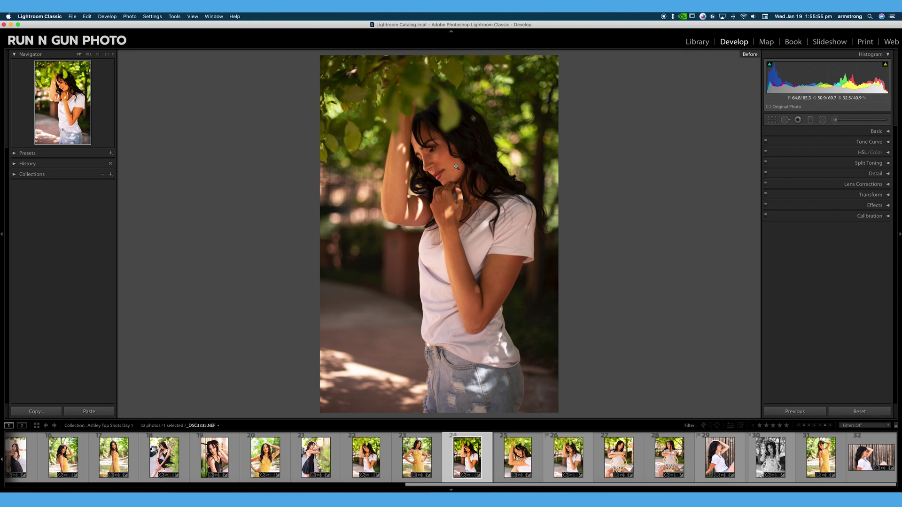
key(backslash)
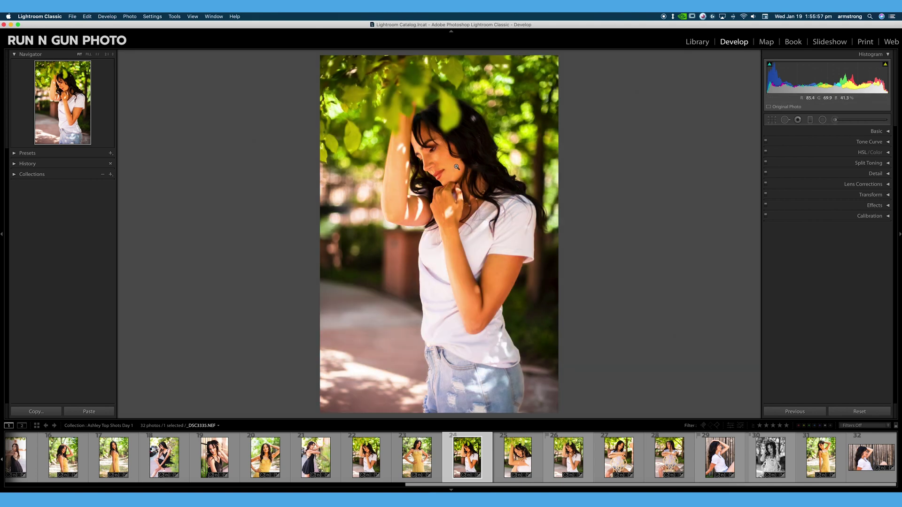
key(backslash)
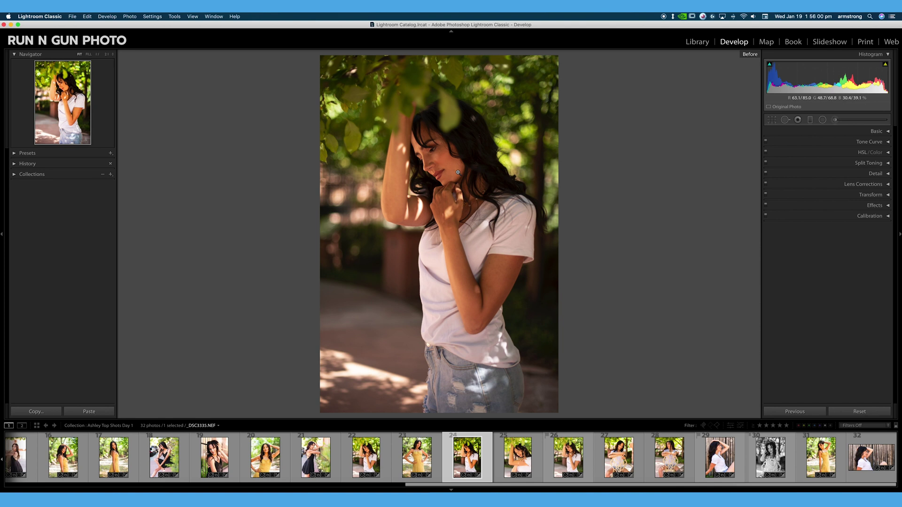
key(backslash)
key(backslash)
key(backslash)
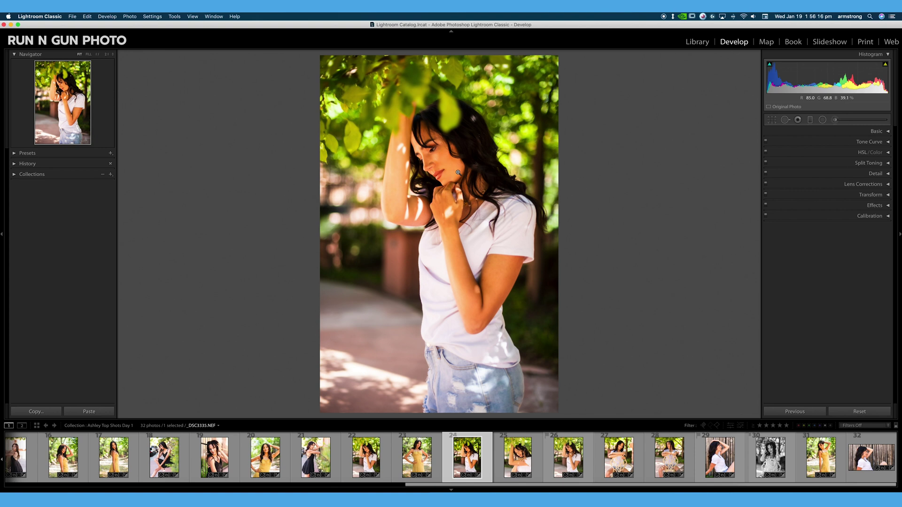
Try White, Black, Darker Gray and Medium Gray as the background color around the photo, and set it back to Dark Gray.
right_click(630, 201)
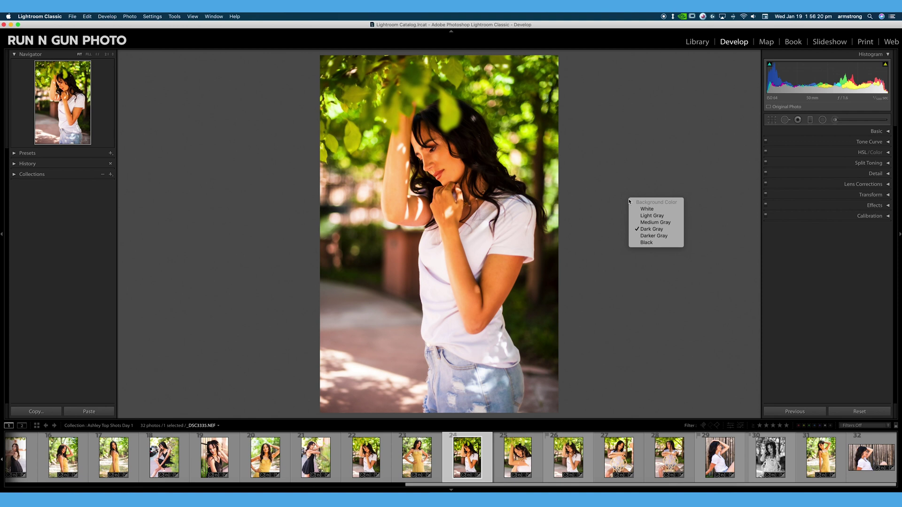
click(656, 210)
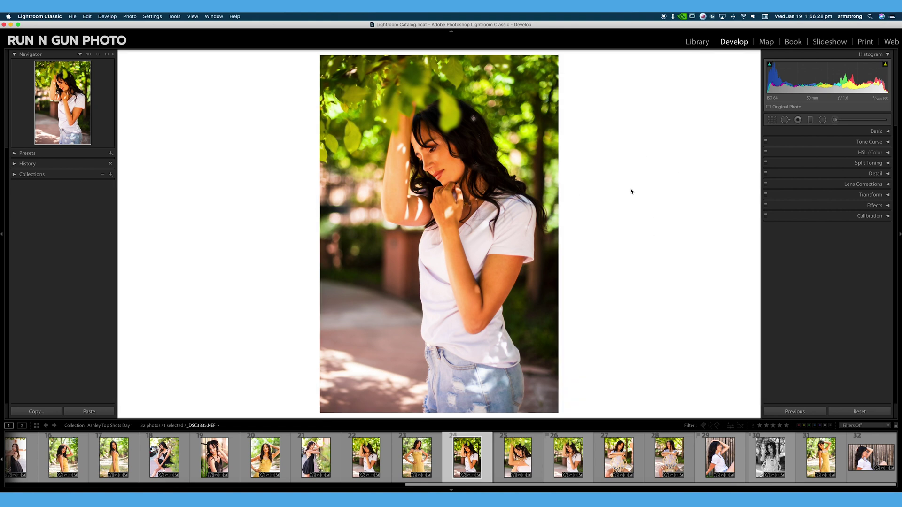
right_click(629, 189)
click(649, 225)
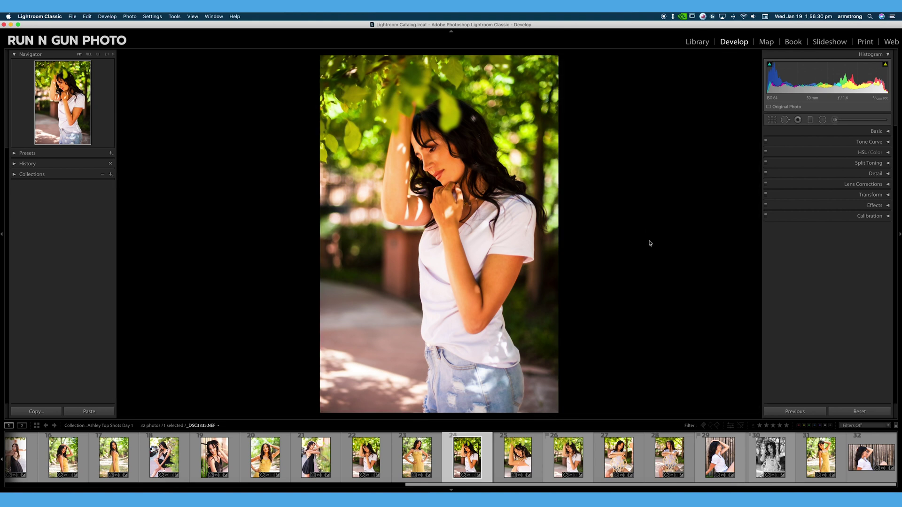
right_click(649, 241)
click(673, 278)
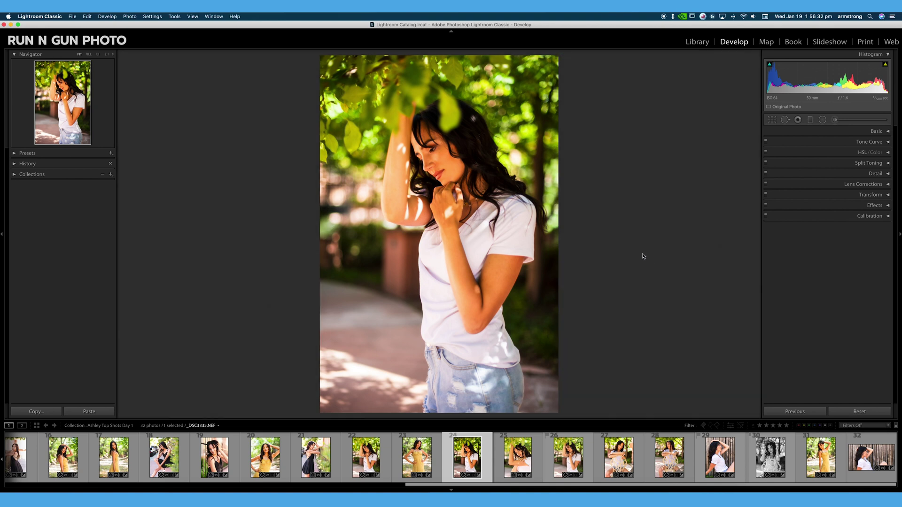
right_click(641, 254)
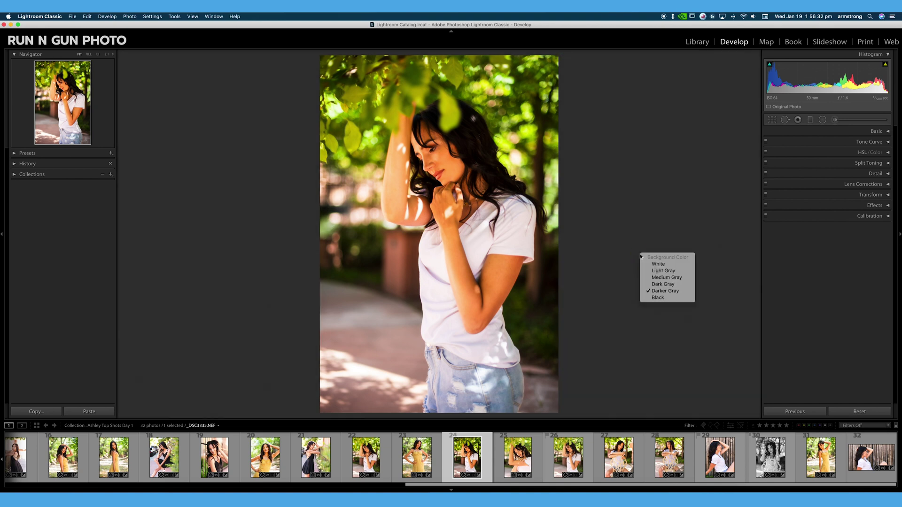
click(663, 278)
right_click(647, 233)
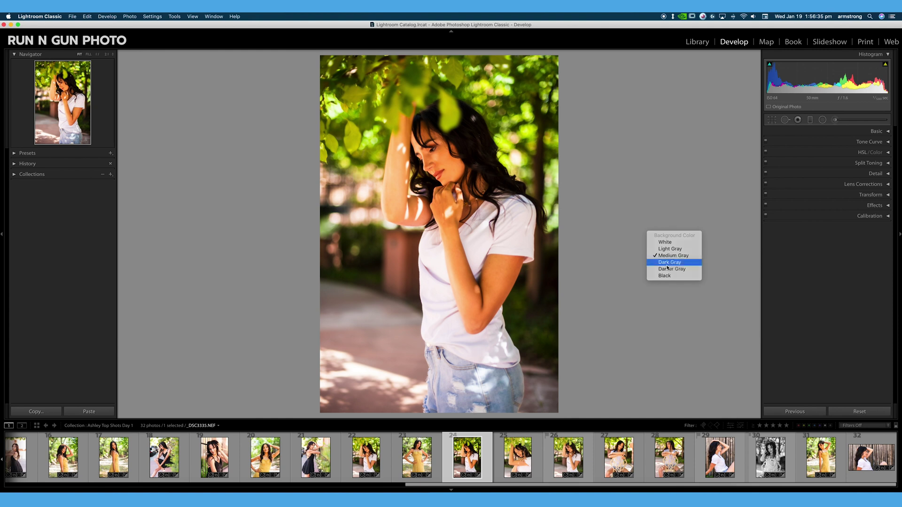
click(667, 264)
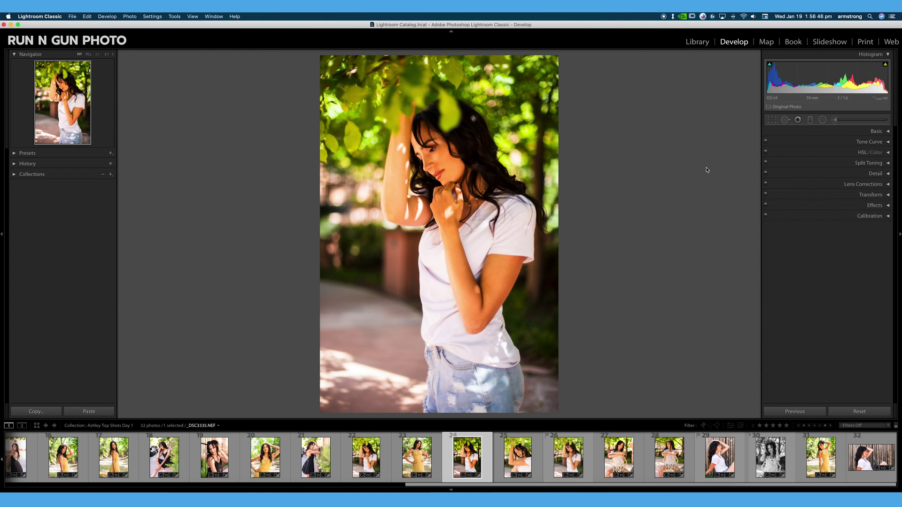
View the photo against a White background once more and restore the Dark Gray background.
right_click(634, 239)
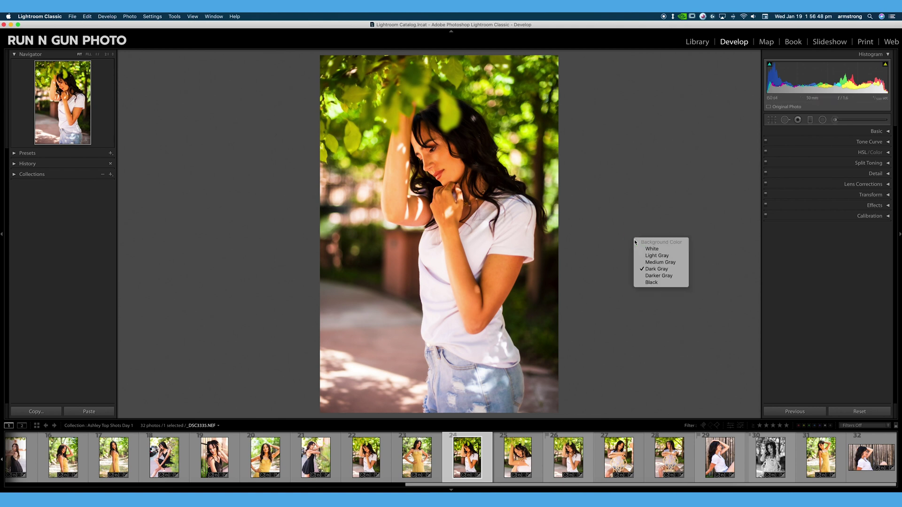
click(660, 249)
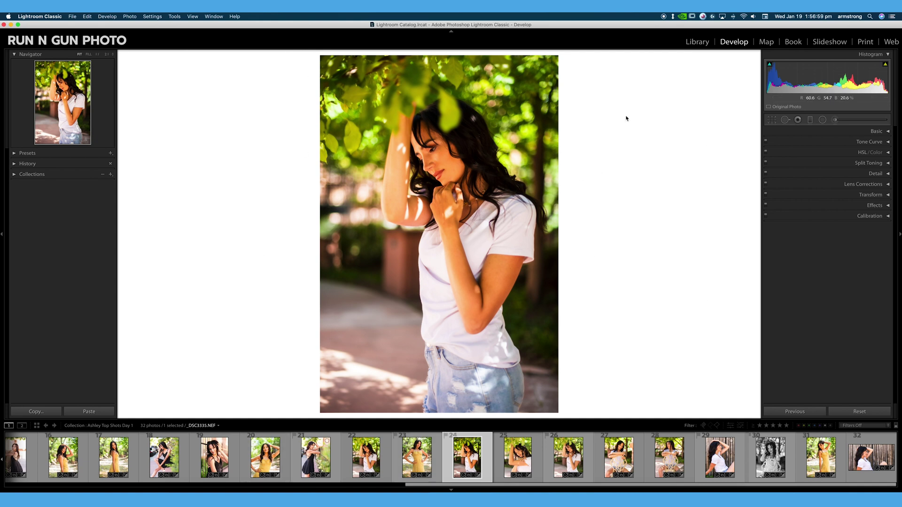
right_click(663, 215)
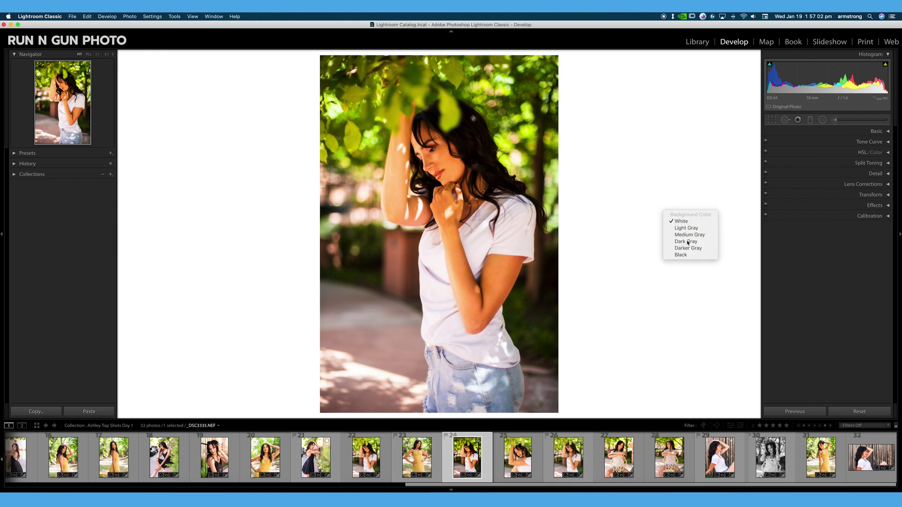
click(687, 242)
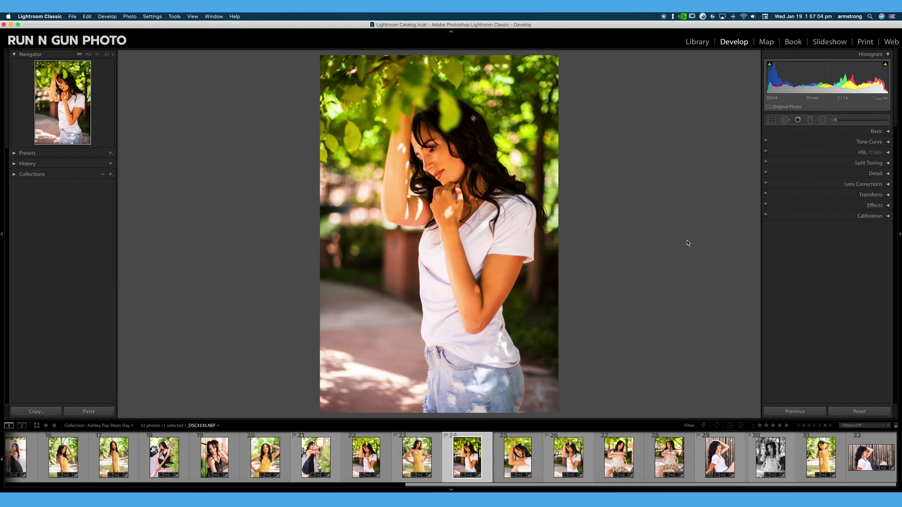